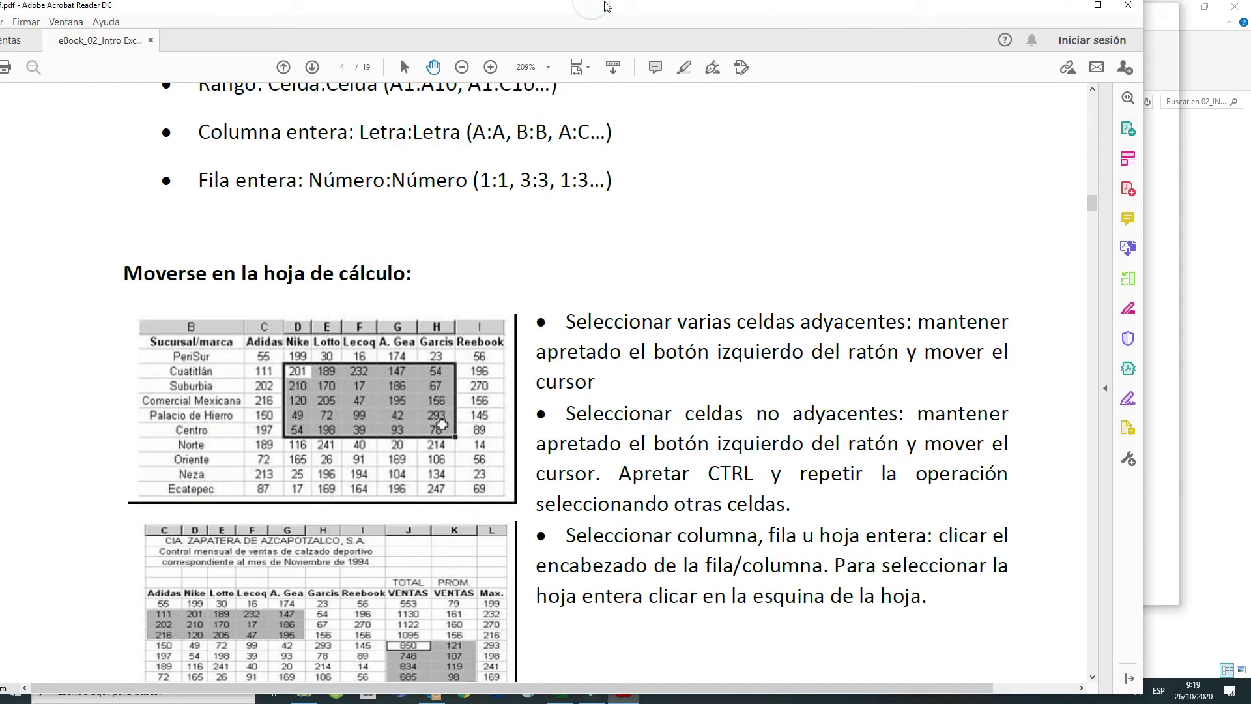
Switch from the PDF to the PRACTICA_02_formulas workbook in Excel and select cell H3 on the Copiar y Pegar sheet
{"action": "left_click", "coordinate": [559, 690]}
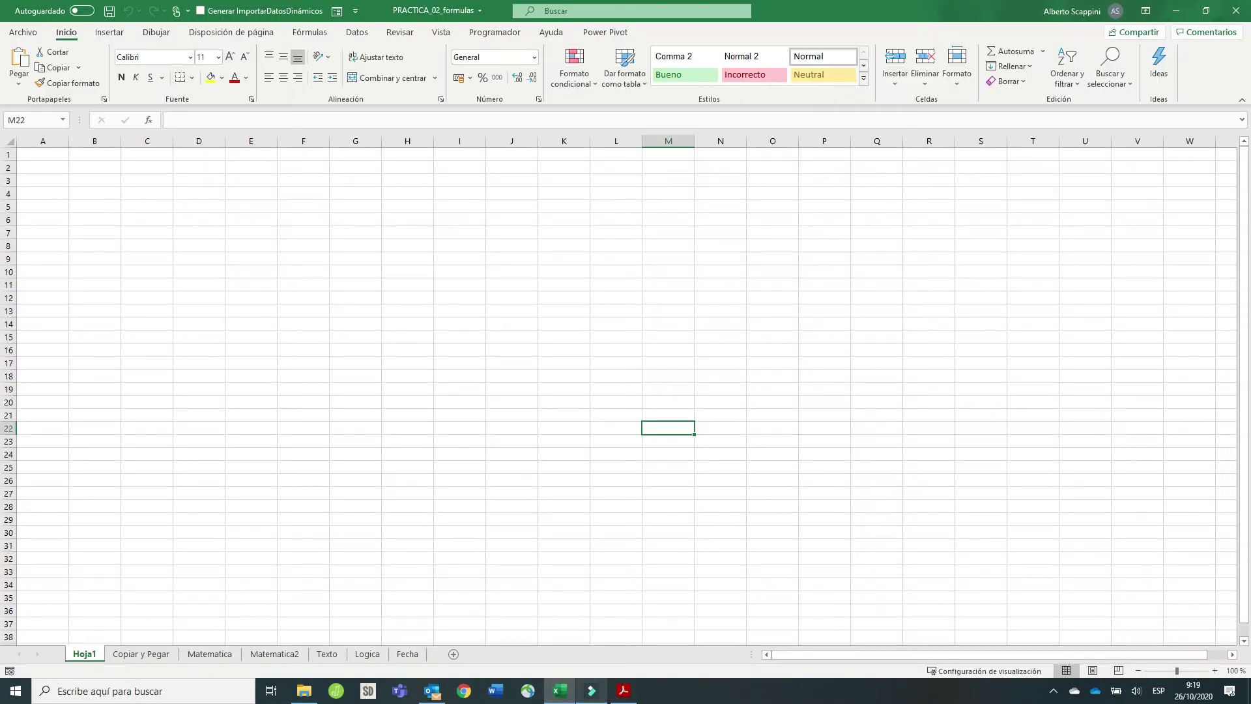
{"action": "left_click", "coordinate": [631, 695]}
{"action": "left_click_drag", "start_coordinate": [675, 2], "coordinate": [650, 16]}
{"action": "left_click", "coordinate": [159, 659]}
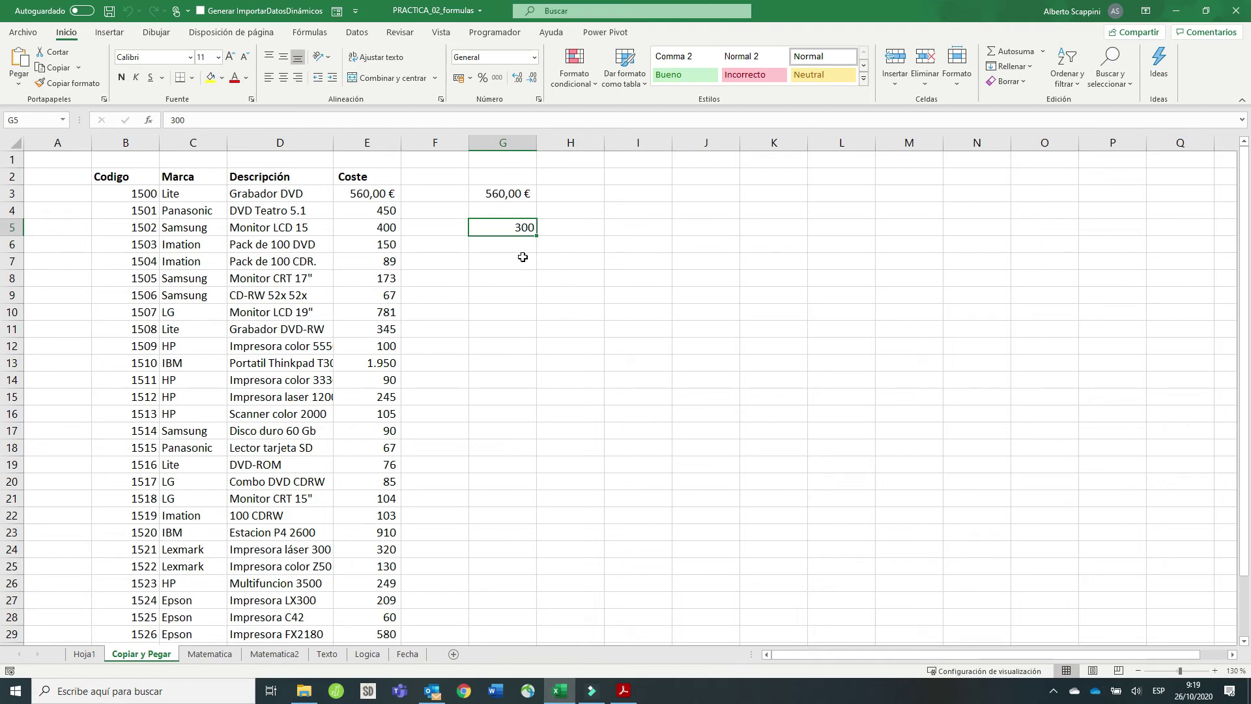
{"action": "left_click", "coordinate": [584, 196]}
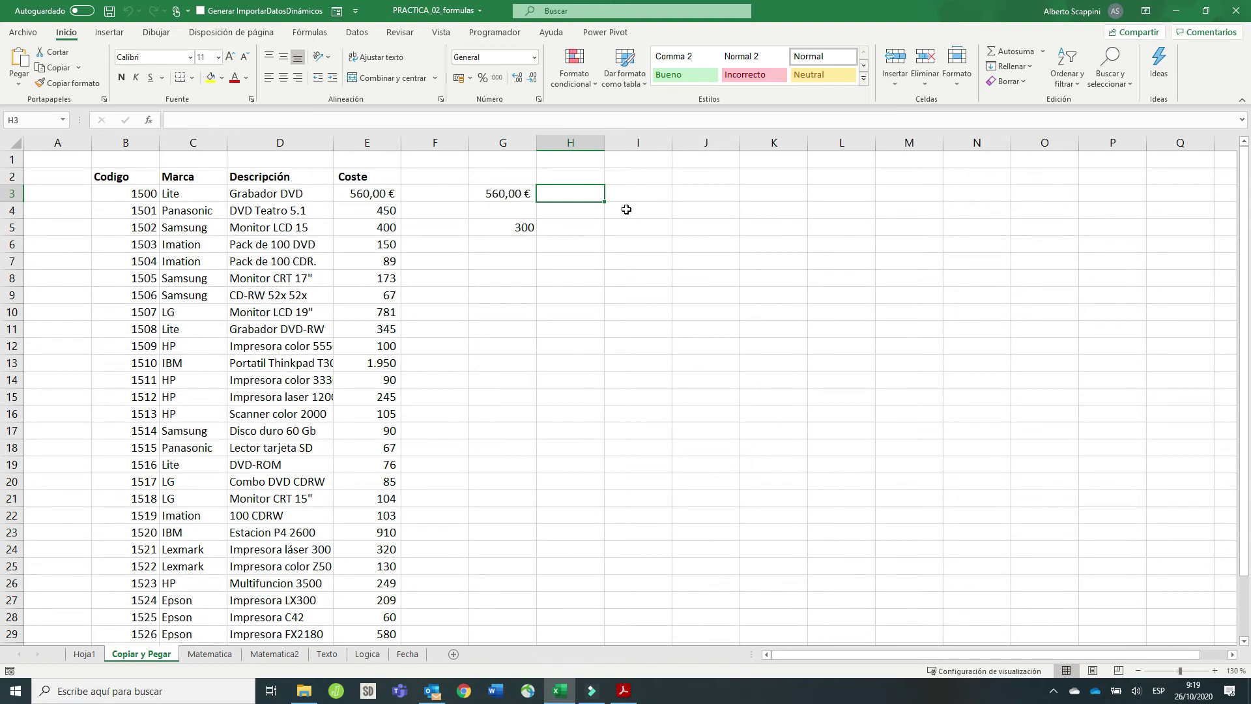
{"action": "type", "text": "="}
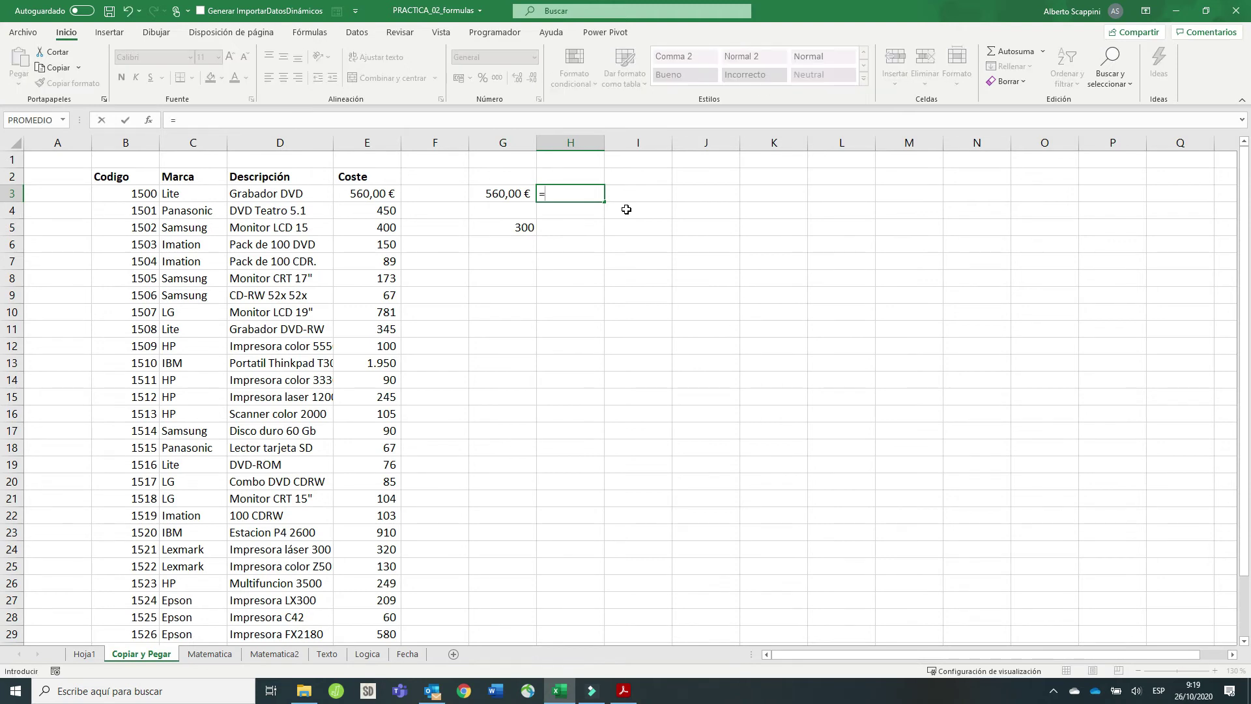
{"action": "left_click", "coordinate": [361, 193]}
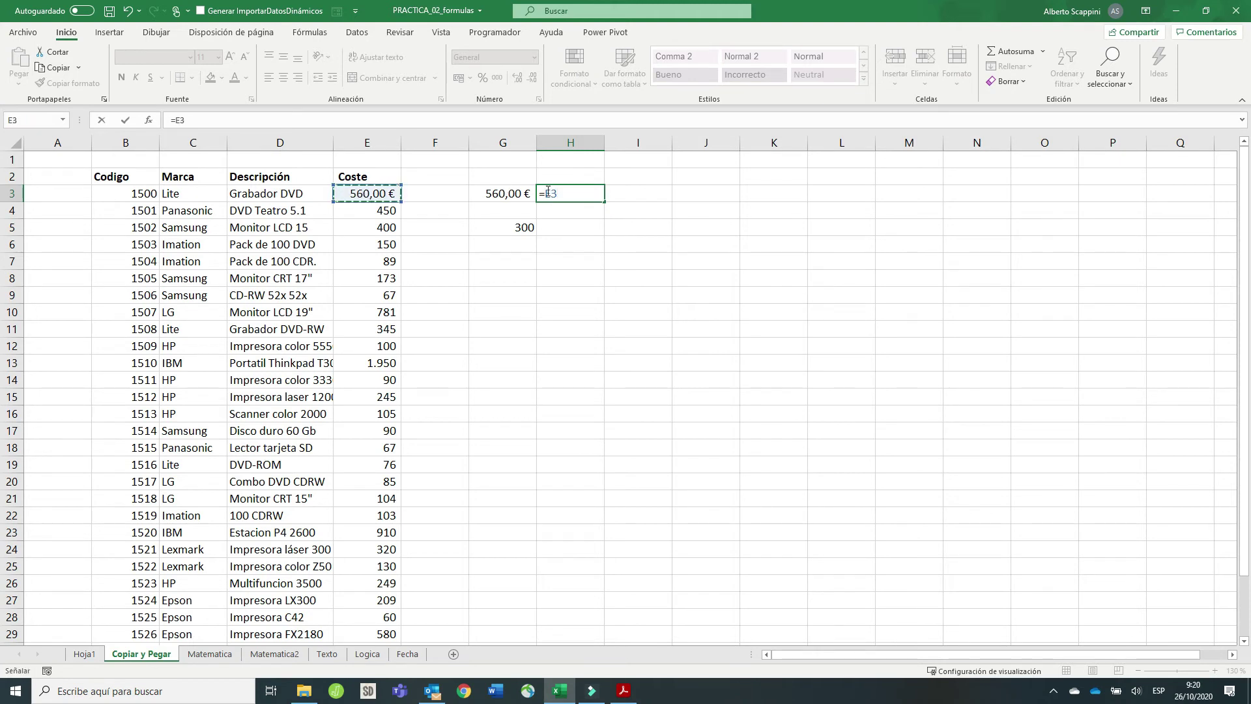
{"action": "key", "text": "F2"}
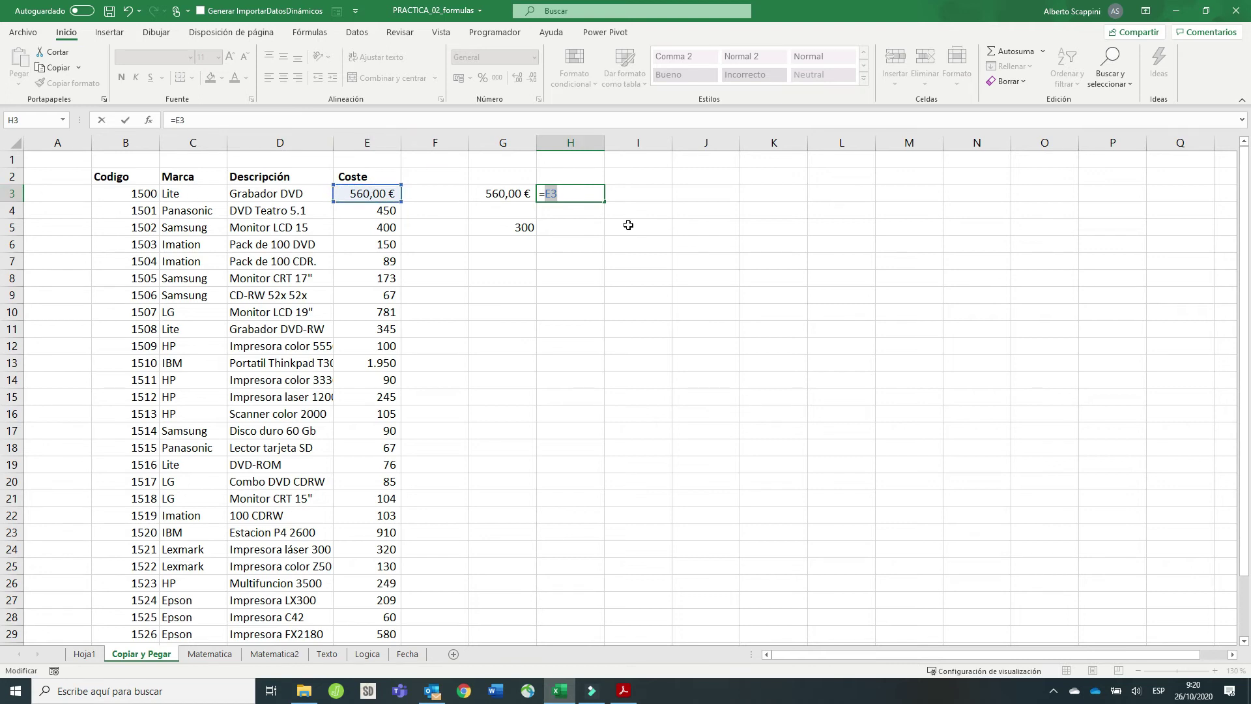
{"action": "key", "text": "Escape"}
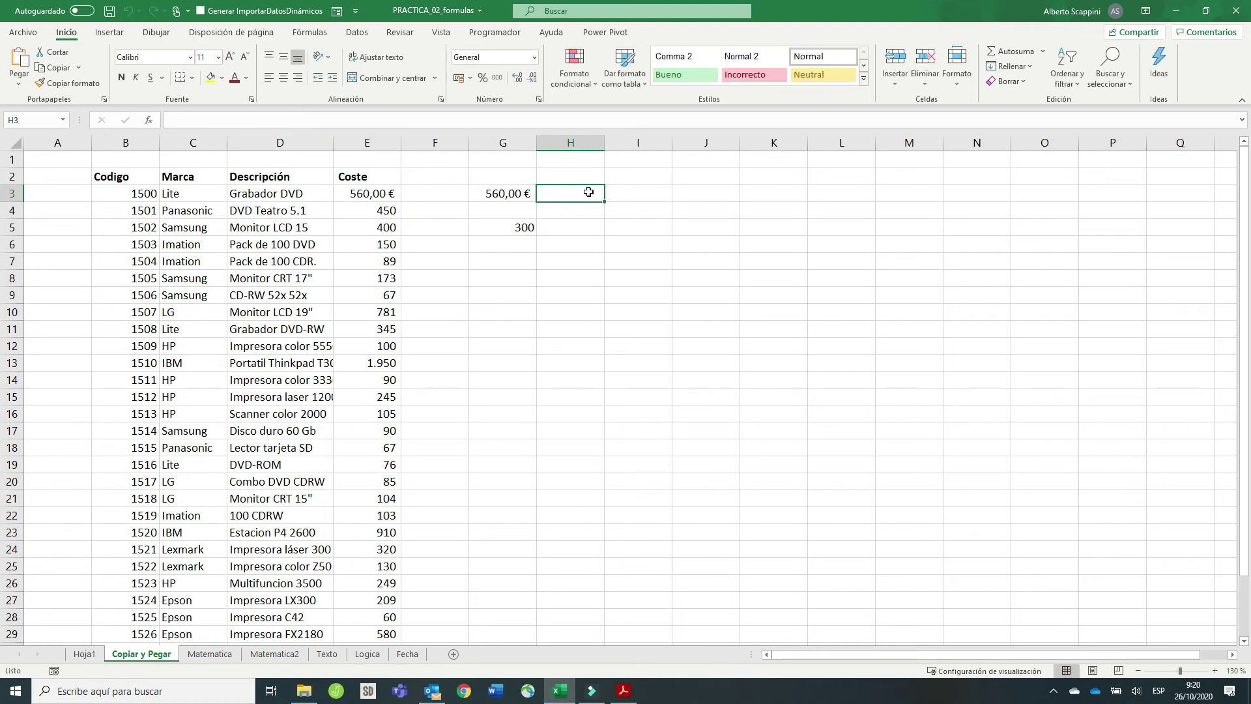
{"action": "type", "text": "?e"}
{"action": "key", "text": "BackSpace"}
{"action": "key", "text": "BackSpace"}
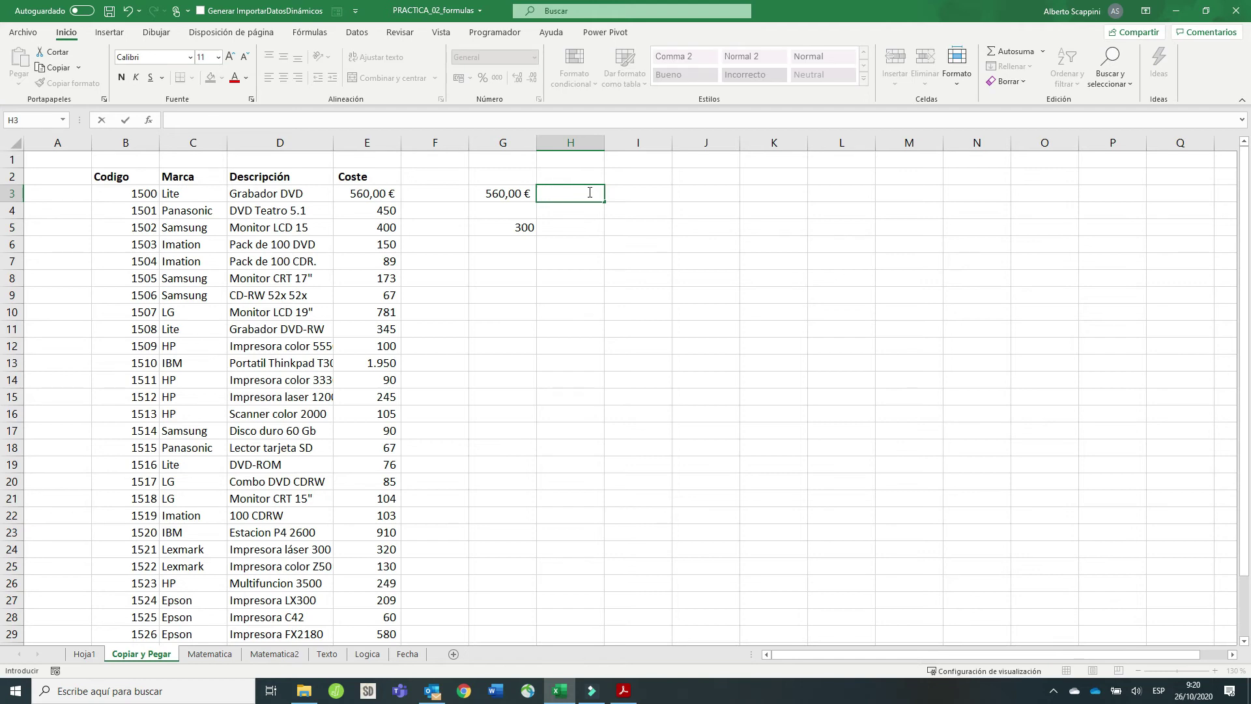
Enter the formula =e3 in cell H3 to reference the first product's cost, and reselect the cell to check its formula
{"action": "type", "text": "=e"}
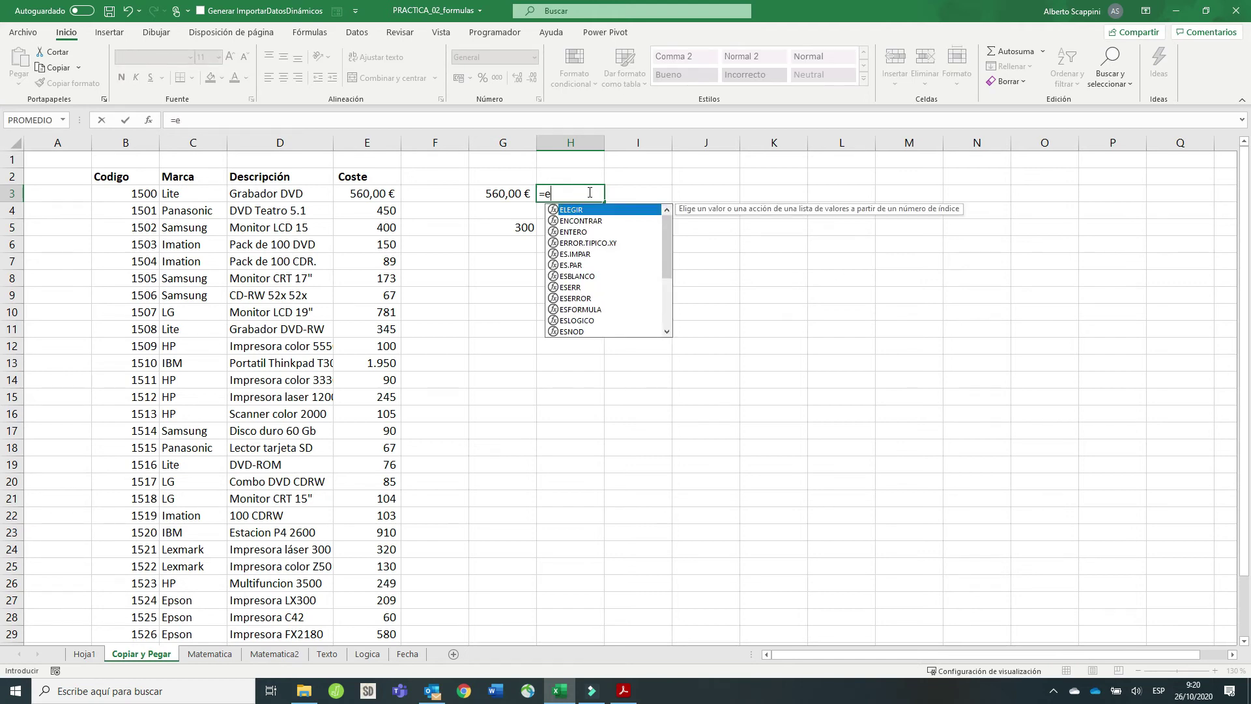
{"action": "type", "text": "3"}
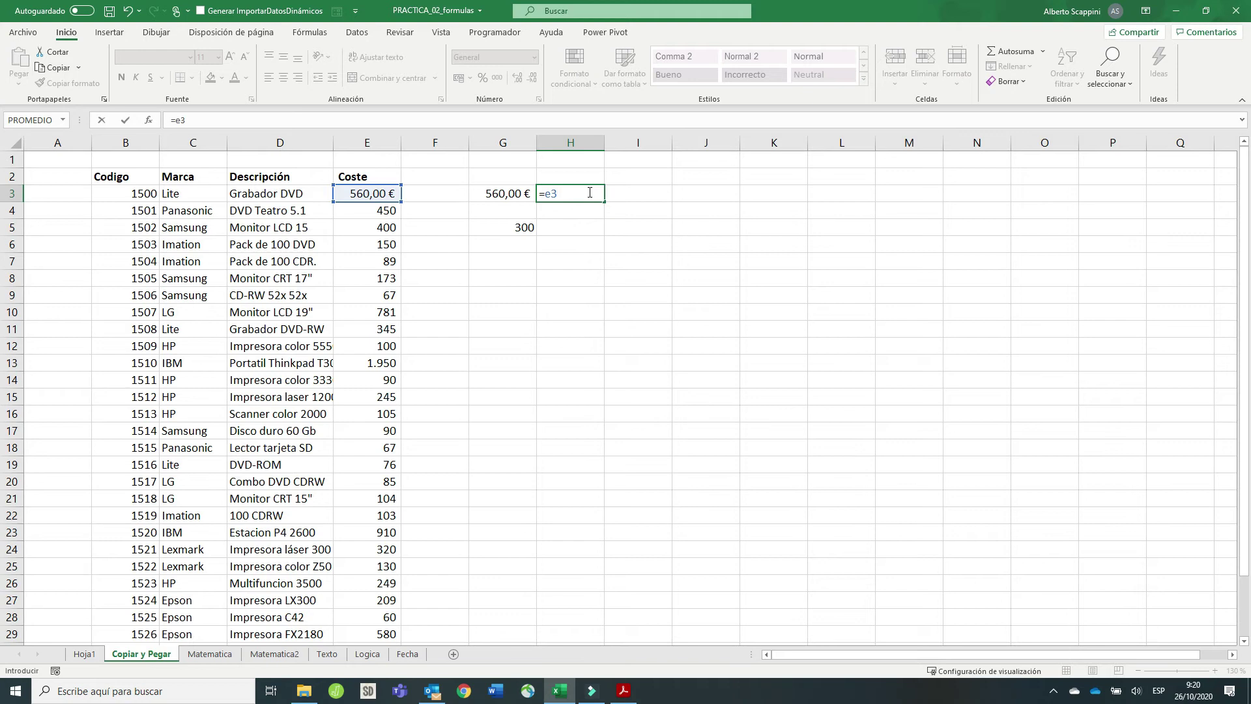
{"action": "key", "text": "Return"}
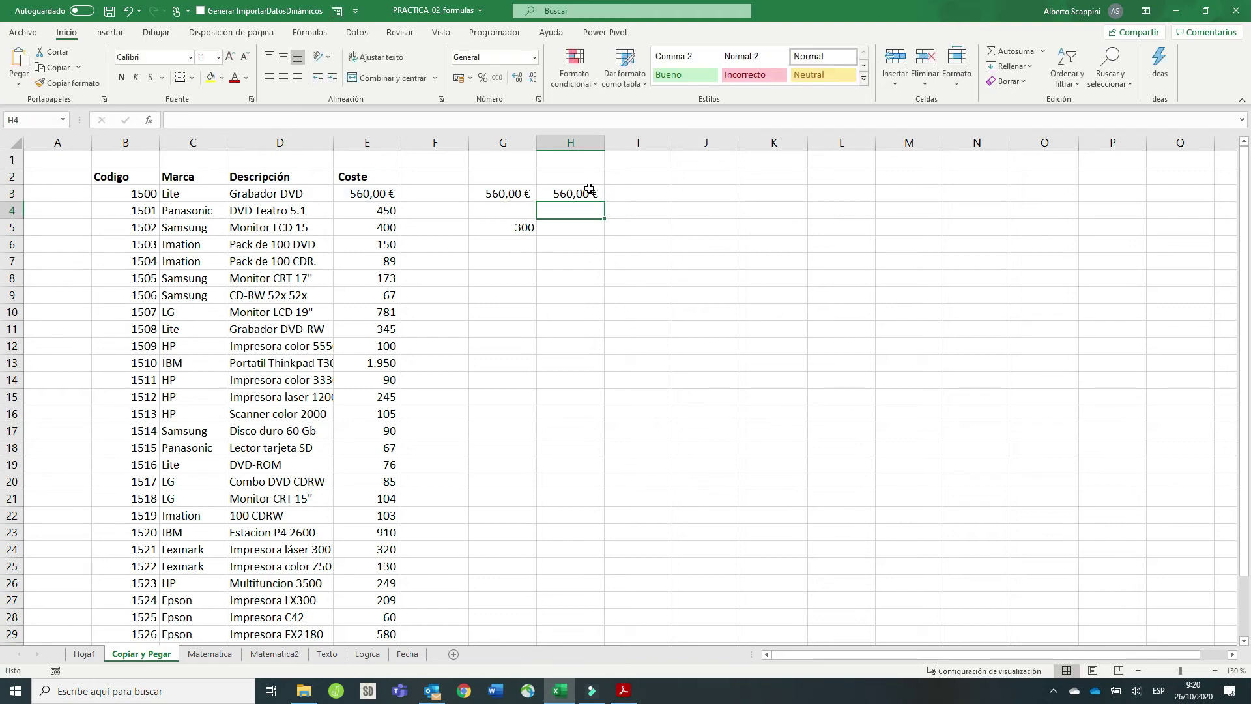
{"action": "left_click", "coordinate": [589, 190]}
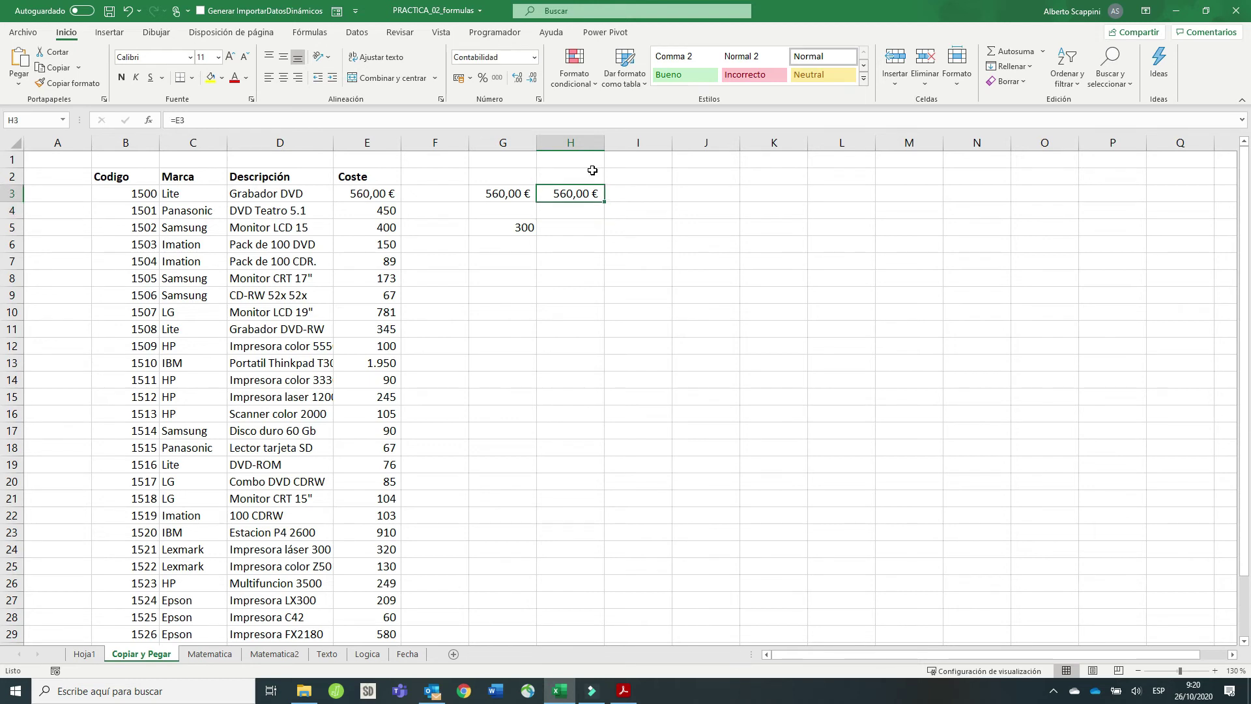
Enter a formula in cell H5 that references the cost range E3:E6
{"action": "key", "text": "Down"}
{"action": "key", "text": "Down"}
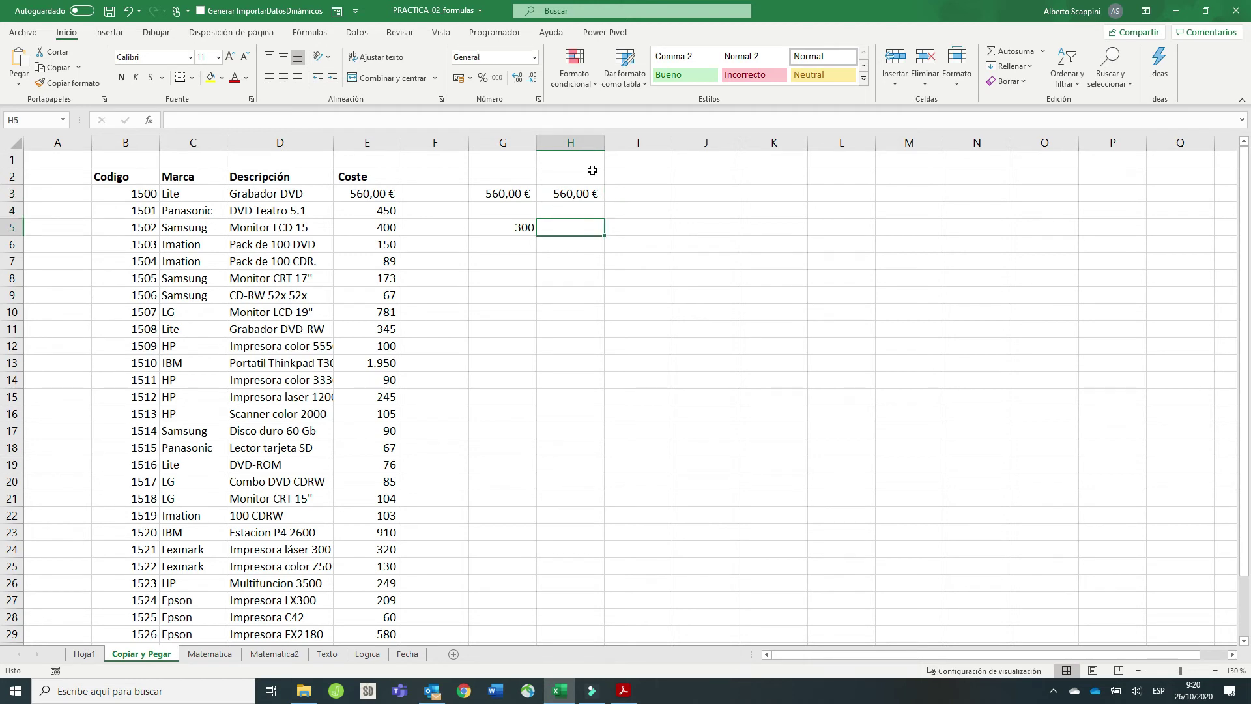
{"action": "type", "text": "="}
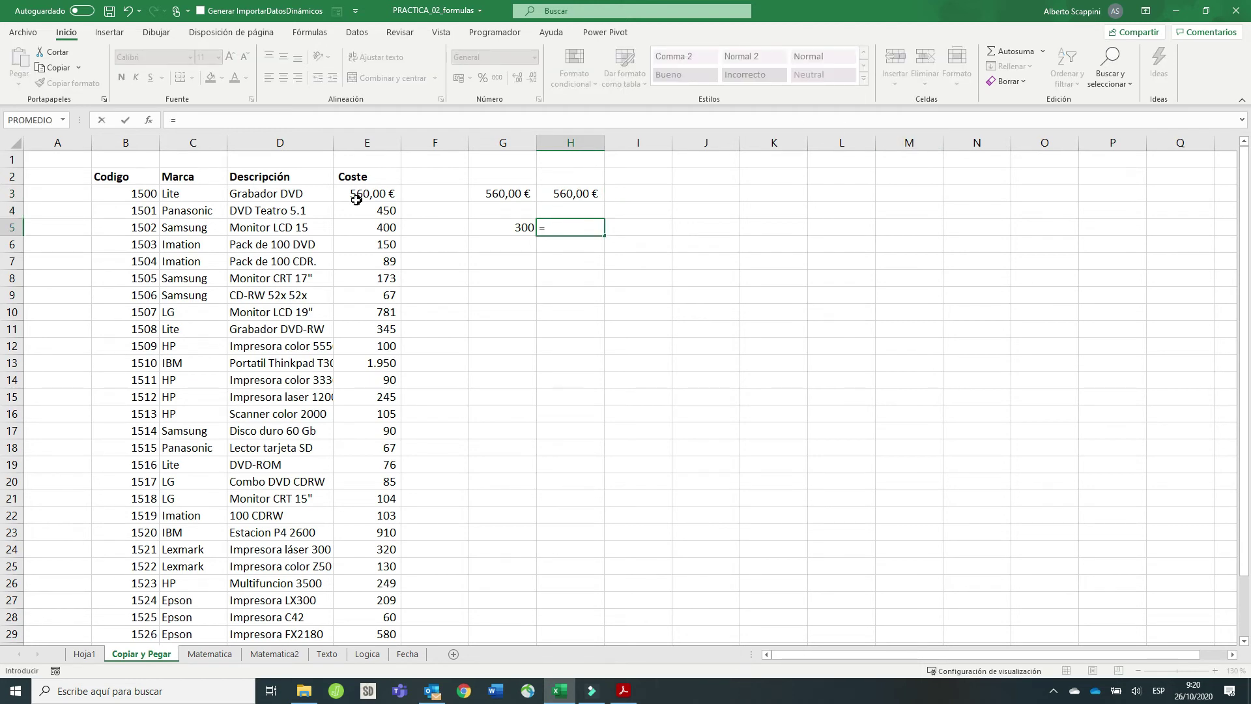
{"action": "left_click_drag", "start_coordinate": [356, 195], "coordinate": [378, 248]}
{"action": "key", "text": "Return"}
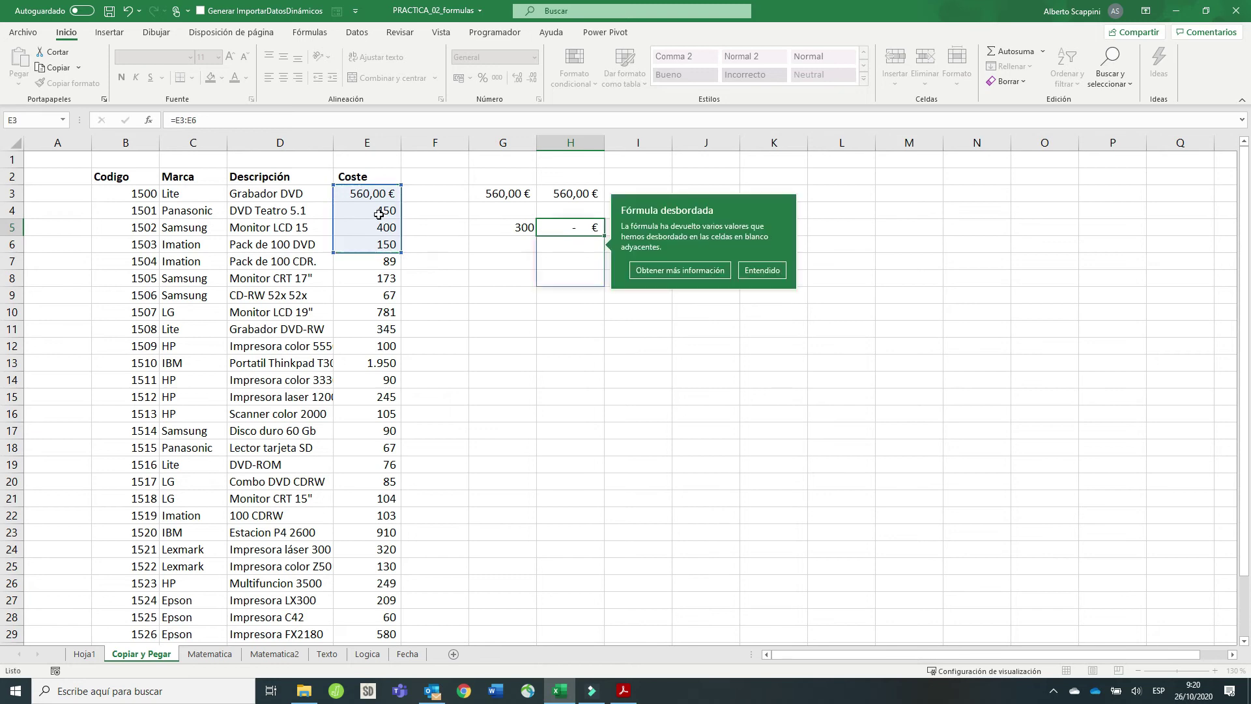
Clear the formula and its spilled values from cells H5 to H9
{"action": "left_click", "coordinate": [579, 228]}
{"action": "left_click_drag", "start_coordinate": [579, 228], "coordinate": [573, 294]}
{"action": "key", "text": "Delete"}
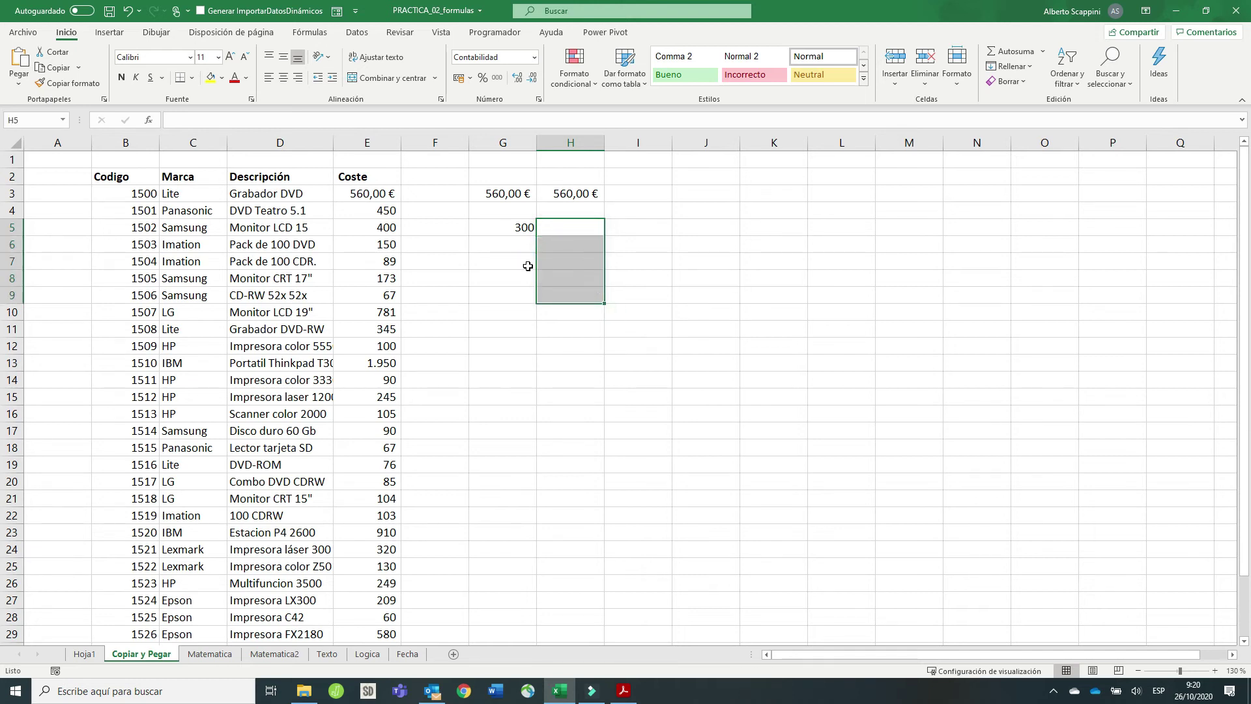
Begin a SUMA formula in cell H5 over the cost range E3:E9
{"action": "left_click", "coordinate": [591, 233]}
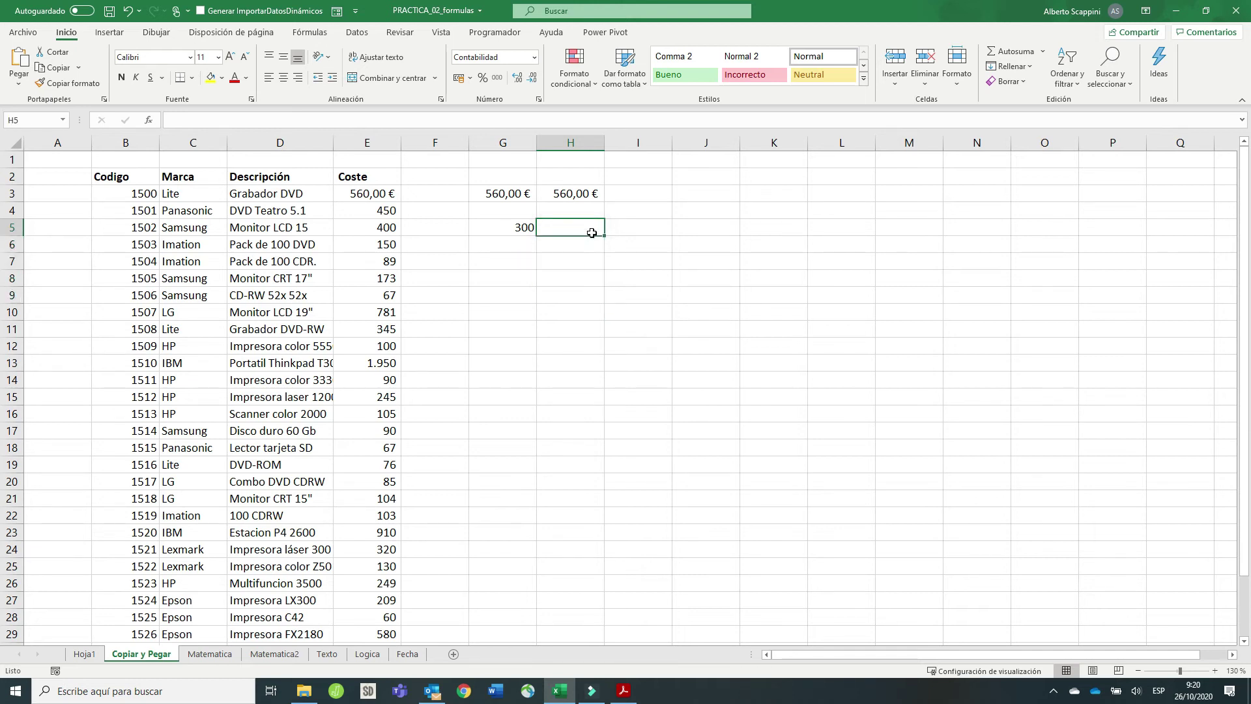
{"action": "type", "text": "="}
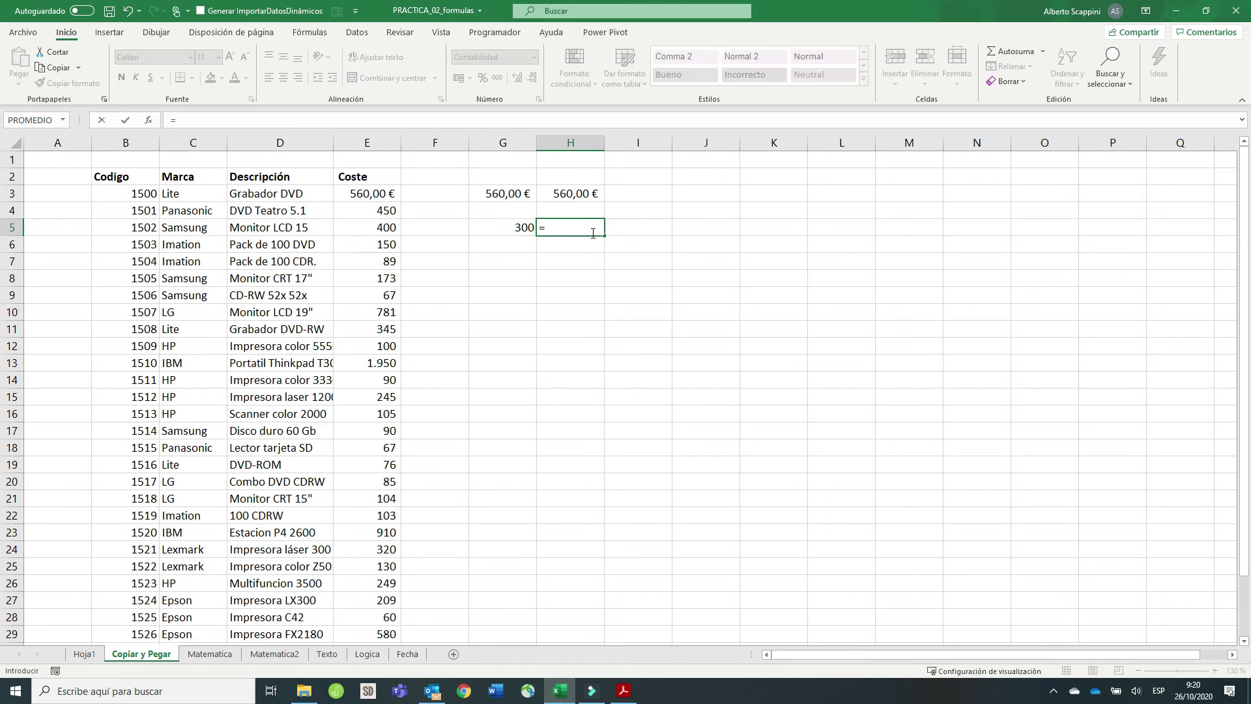
{"action": "type", "text": "suma"}
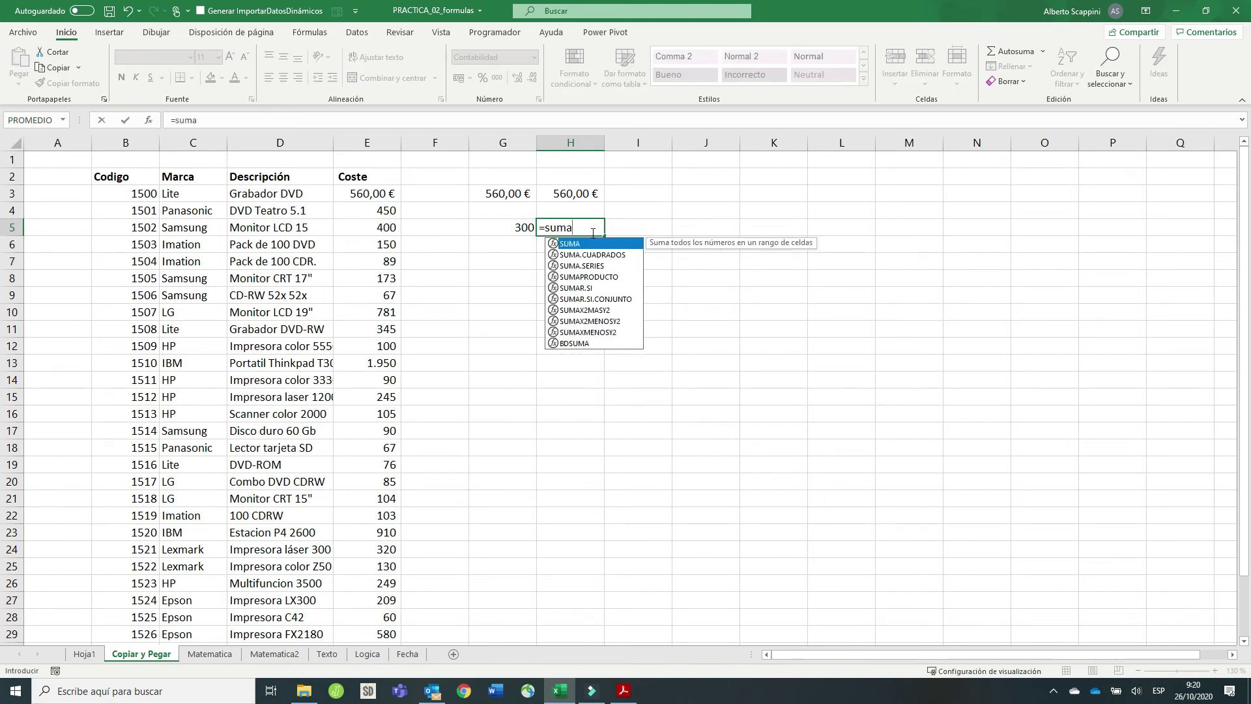
{"action": "type", "text": "("}
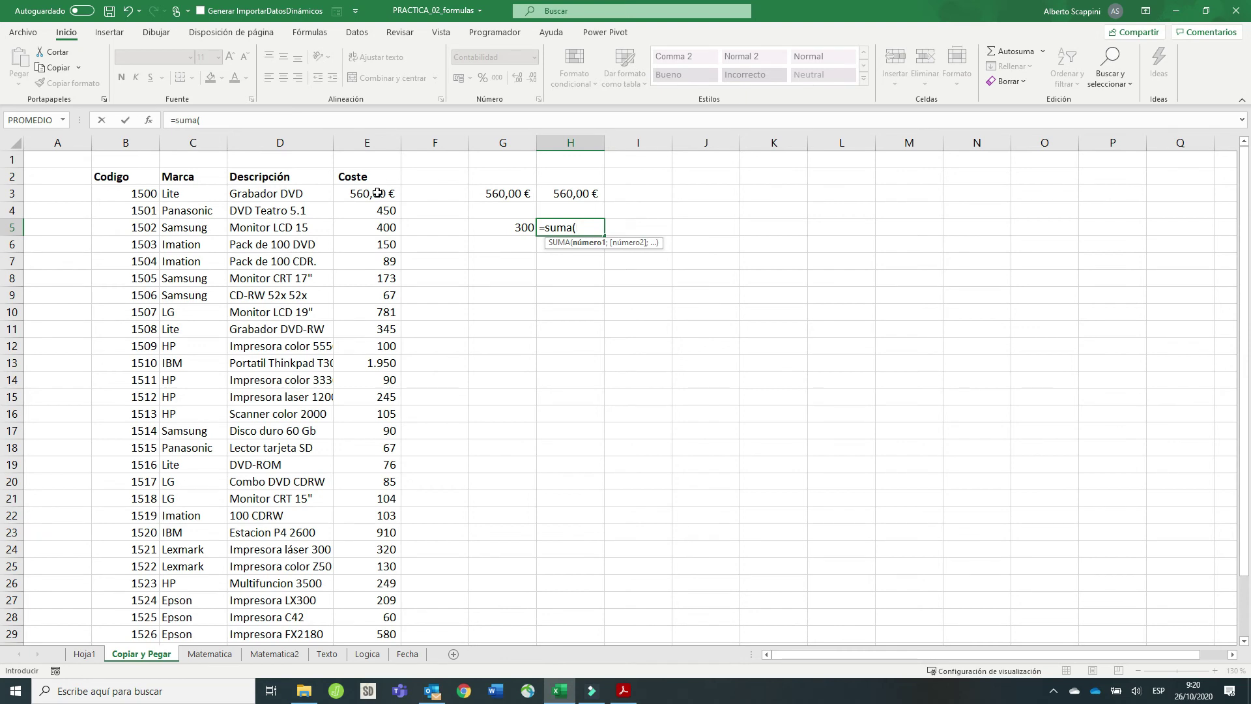
{"action": "left_click_drag", "start_coordinate": [378, 193], "coordinate": [381, 302]}
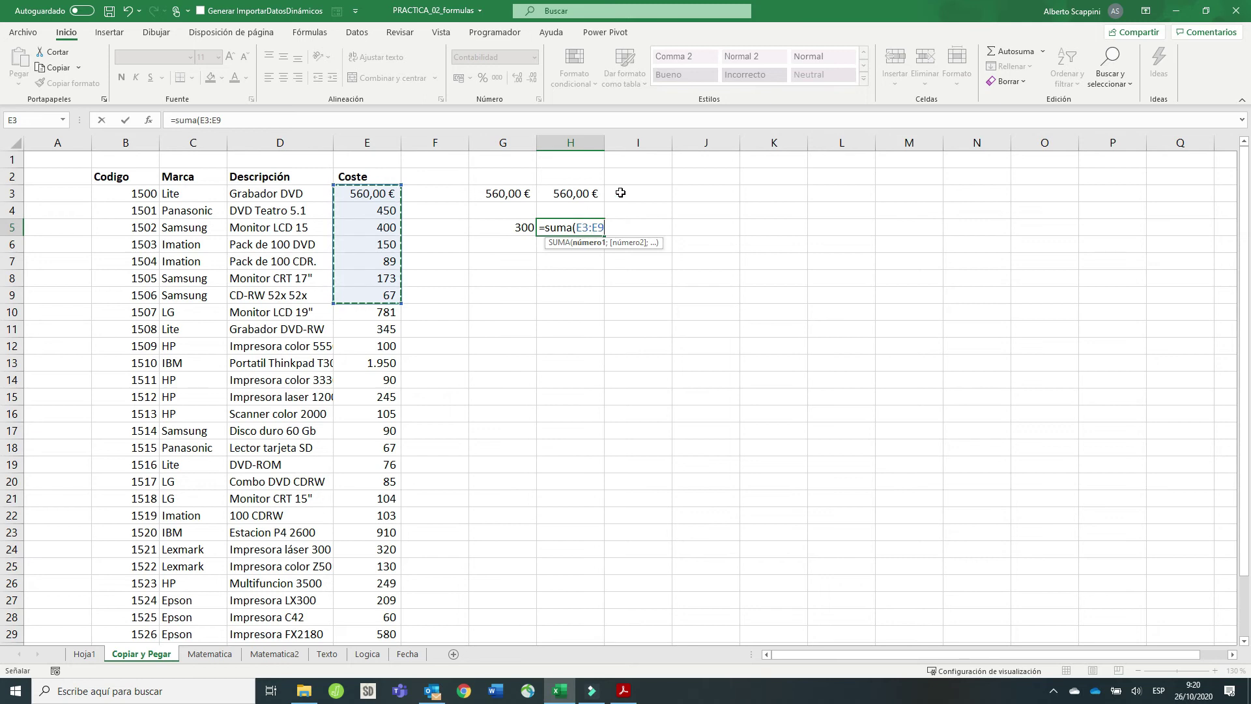
Rewrite the formula in H5 as =suma(e3:e10), enter it, and clear the cell
{"action": "key", "text": "BackSpace"}
{"action": "key", "text": "BackSpace"}
{"action": "key", "text": "BackSpace"}
{"action": "key", "text": "BackSpace"}
{"action": "key", "text": "BackSpace"}
{"action": "key", "text": "BackSpace"}
{"action": "type", "text": "("}
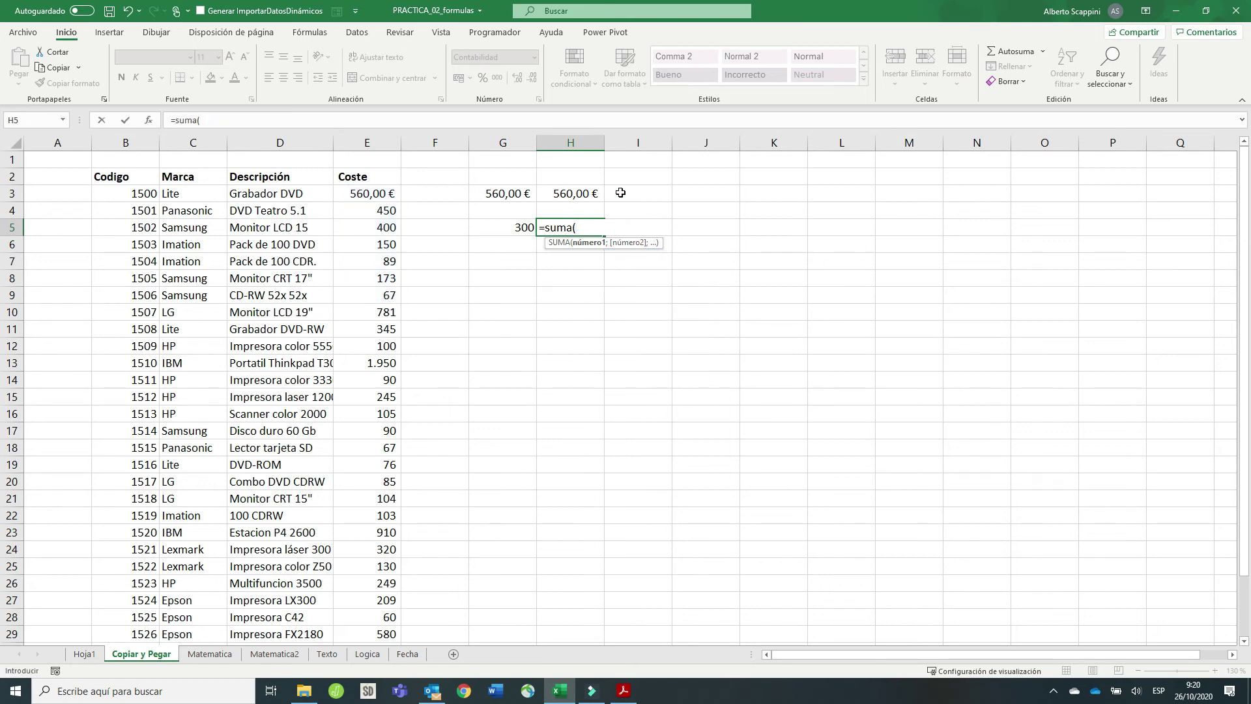
{"action": "type", "text": "e3"}
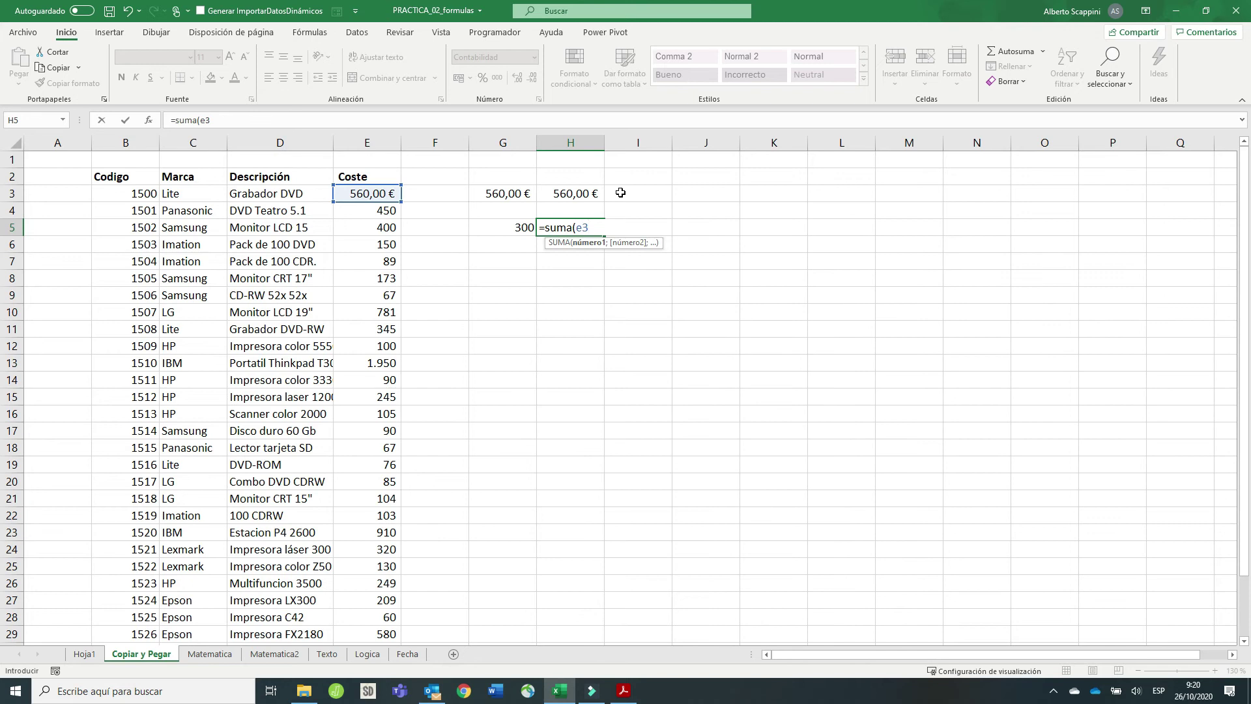
{"action": "type", "text": ":e11"}
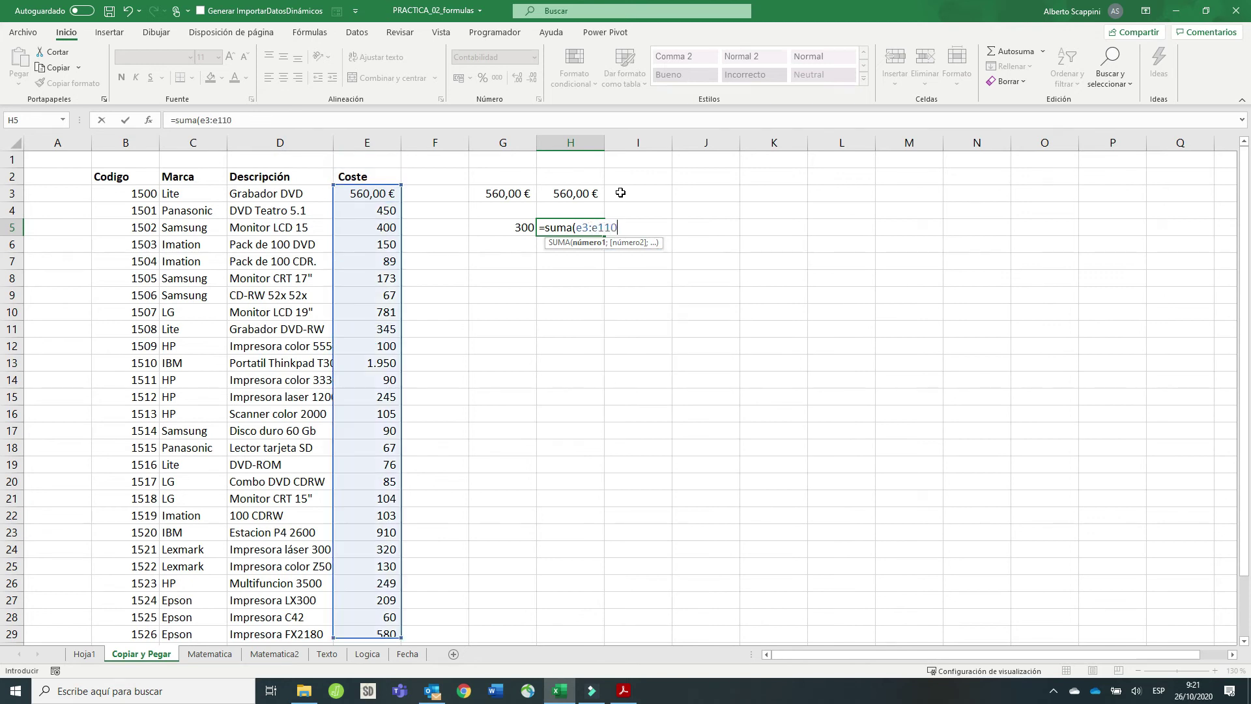
{"action": "key", "text": "BackSpace"}
{"action": "type", "text": "9"}
{"action": "key", "text": "BackSpace"}
{"action": "type", "text": "0)"}
{"action": "key", "text": "Return"}
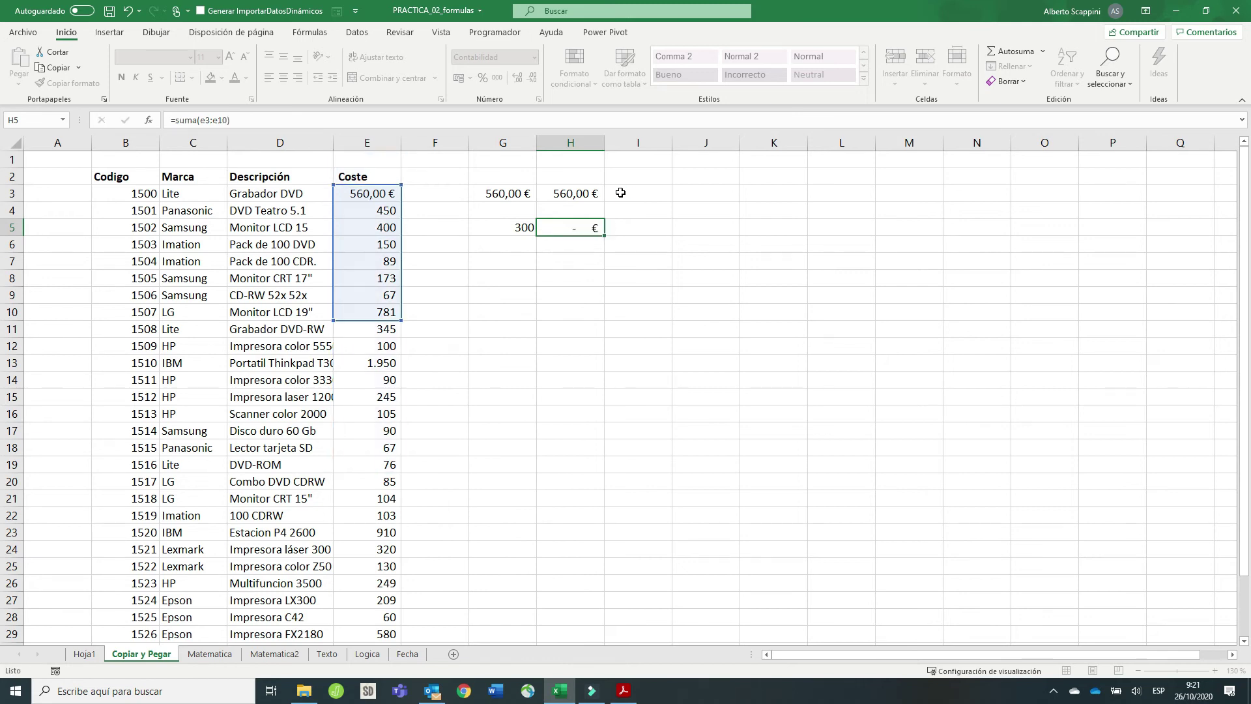
{"action": "key", "text": "Up"}
{"action": "key", "text": "Delete"}
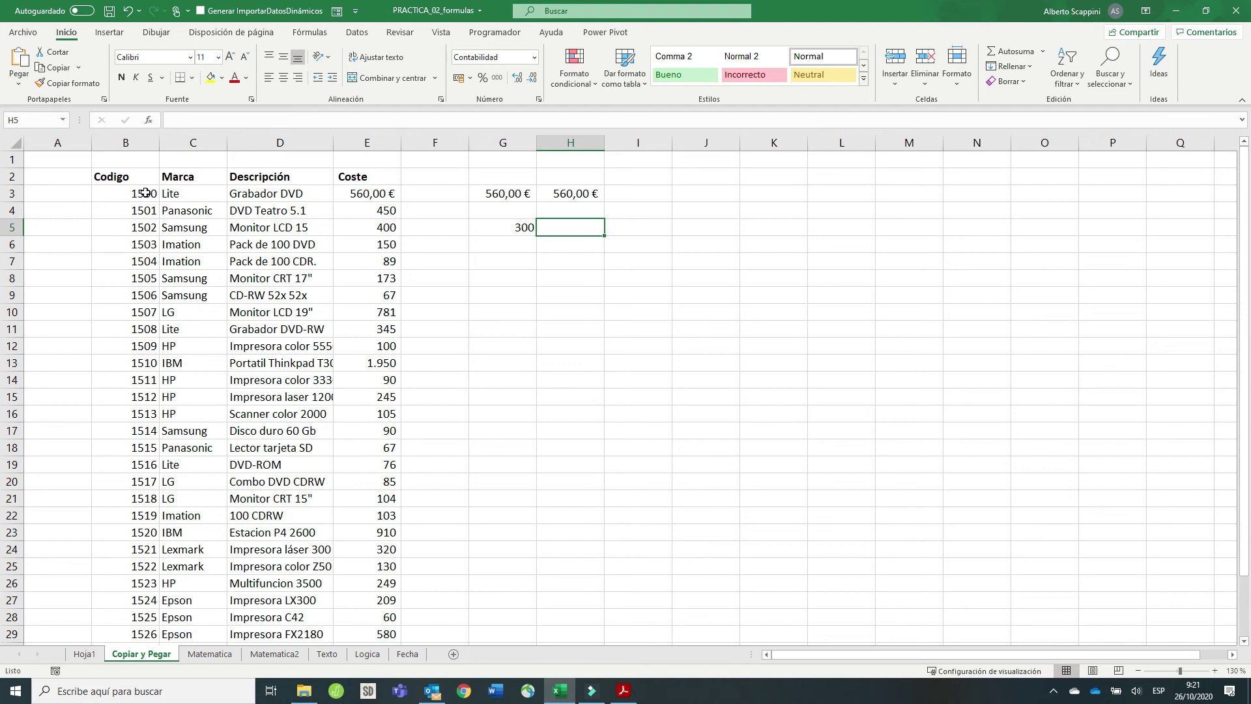
Copy the product rows B3:E12 to a block starting at H9, and undo the paste
{"action": "left_click_drag", "start_coordinate": [145, 192], "coordinate": [376, 342]}
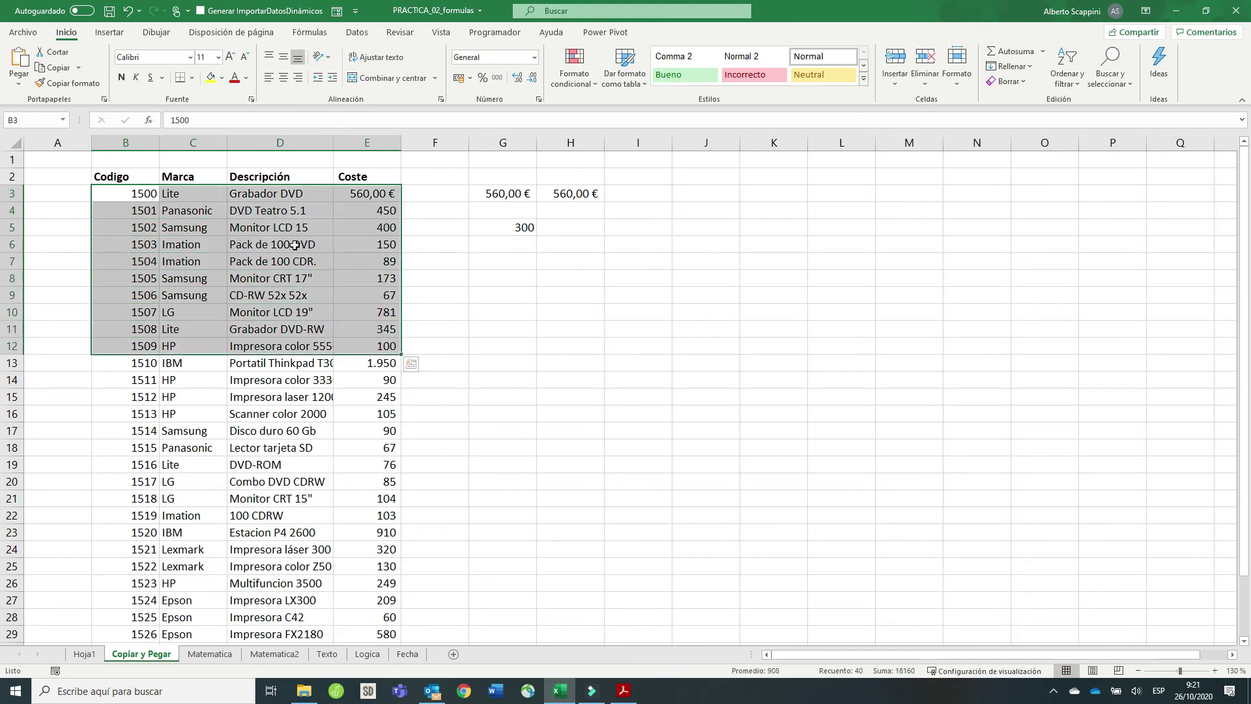
{"action": "key", "text": "ctrl+c"}
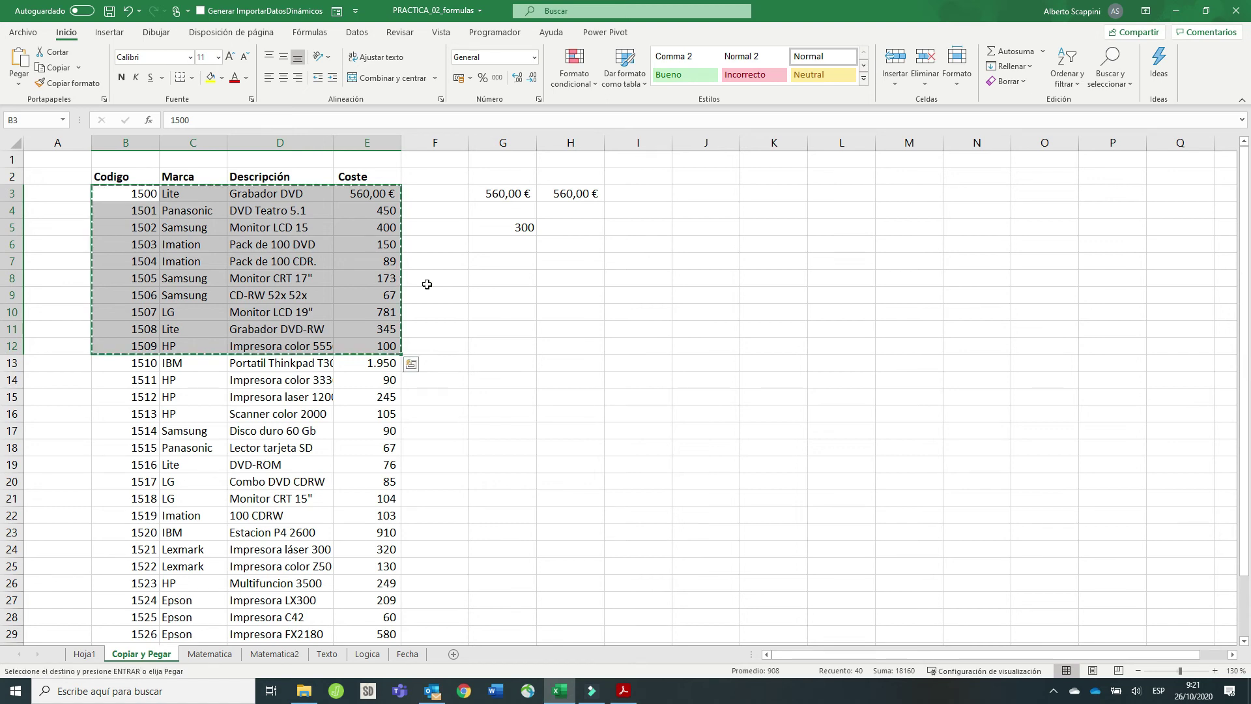
{"action": "left_click", "coordinate": [579, 294]}
{"action": "key", "text": "ctrl+v"}
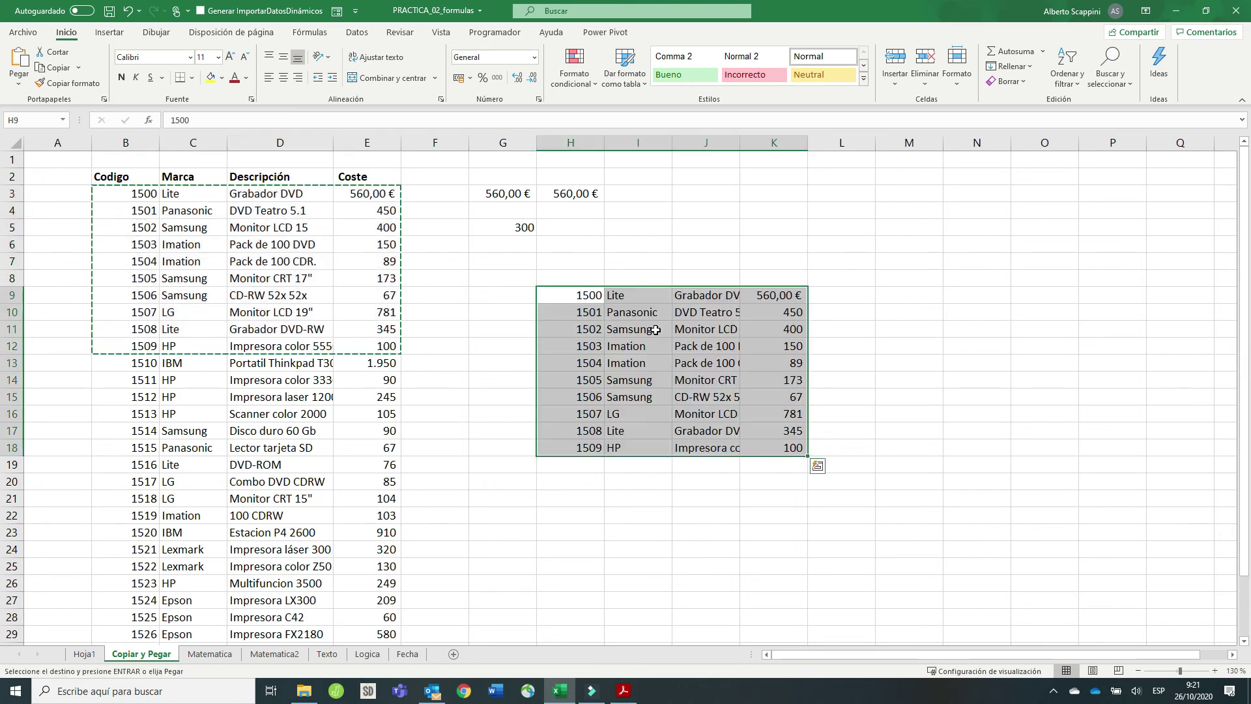
{"action": "key", "text": "ctrl+z"}
{"action": "key", "text": "Escape"}
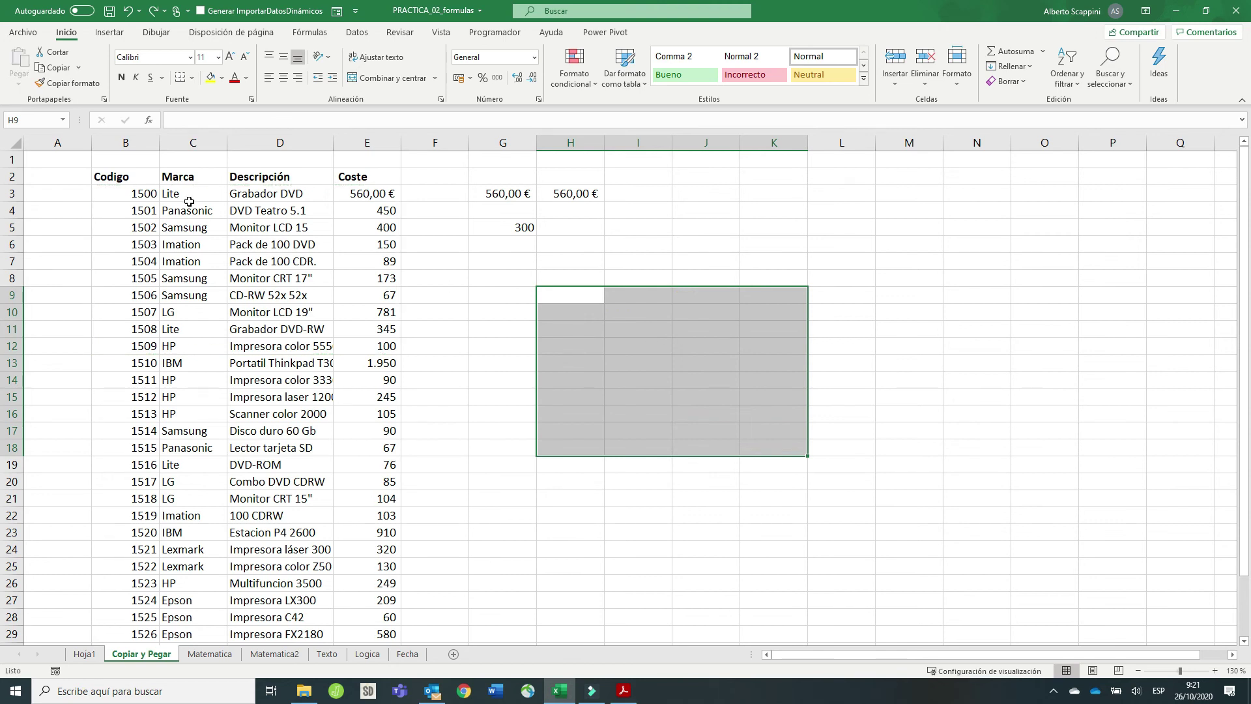
Select the product data from B3 across to the Coste column and down to row 33, and return to the Codigo header
{"action": "left_click", "coordinate": [140, 194]}
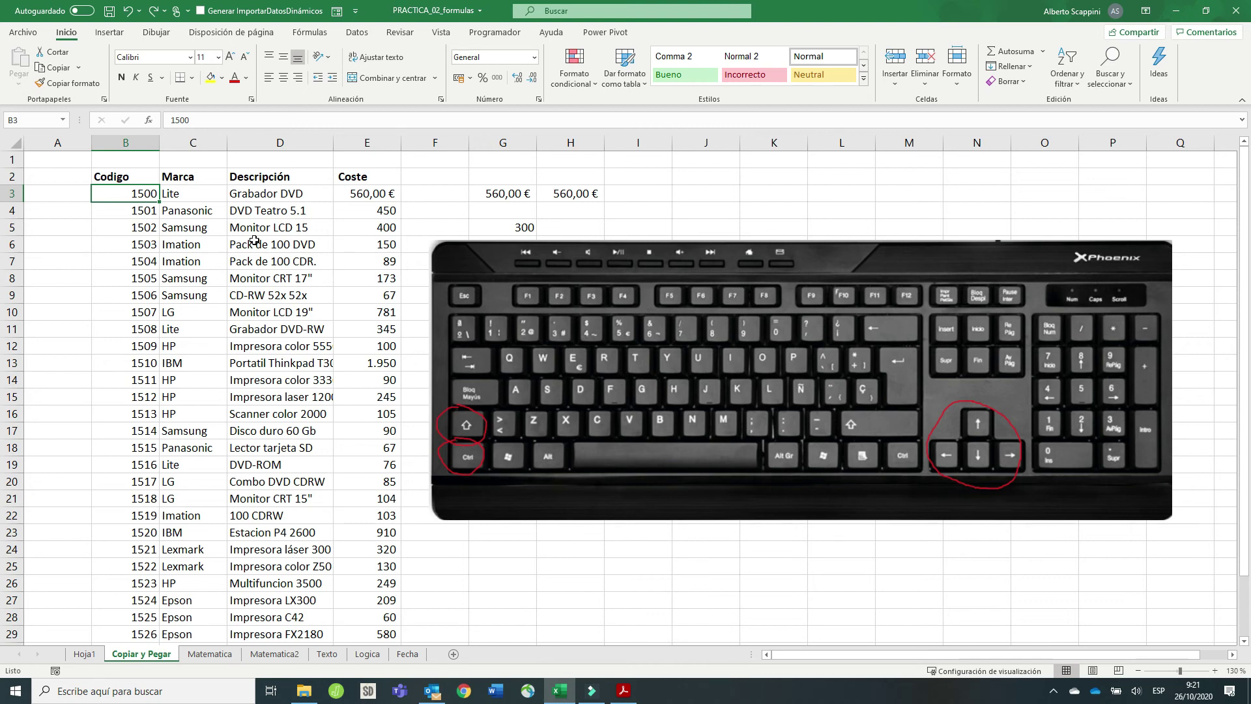
{"action": "key", "text": "ctrl+shift+Right"}
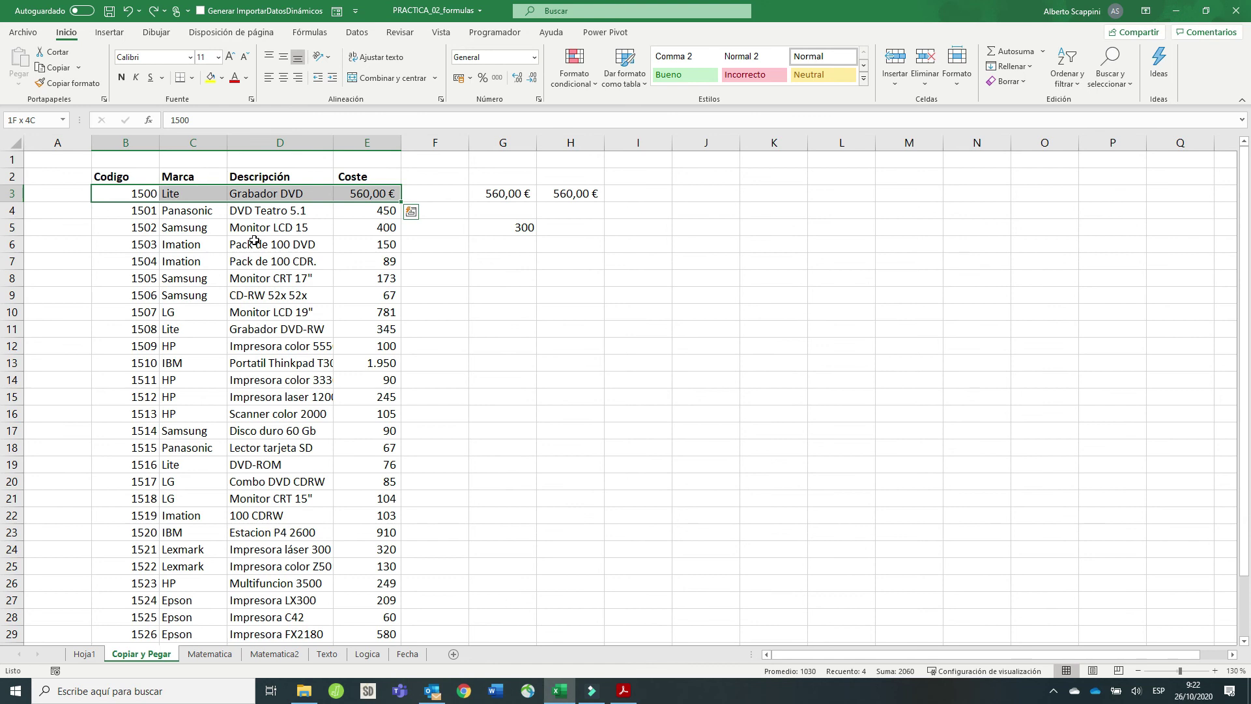
{"action": "key", "text": "ctrl+shift+Down"}
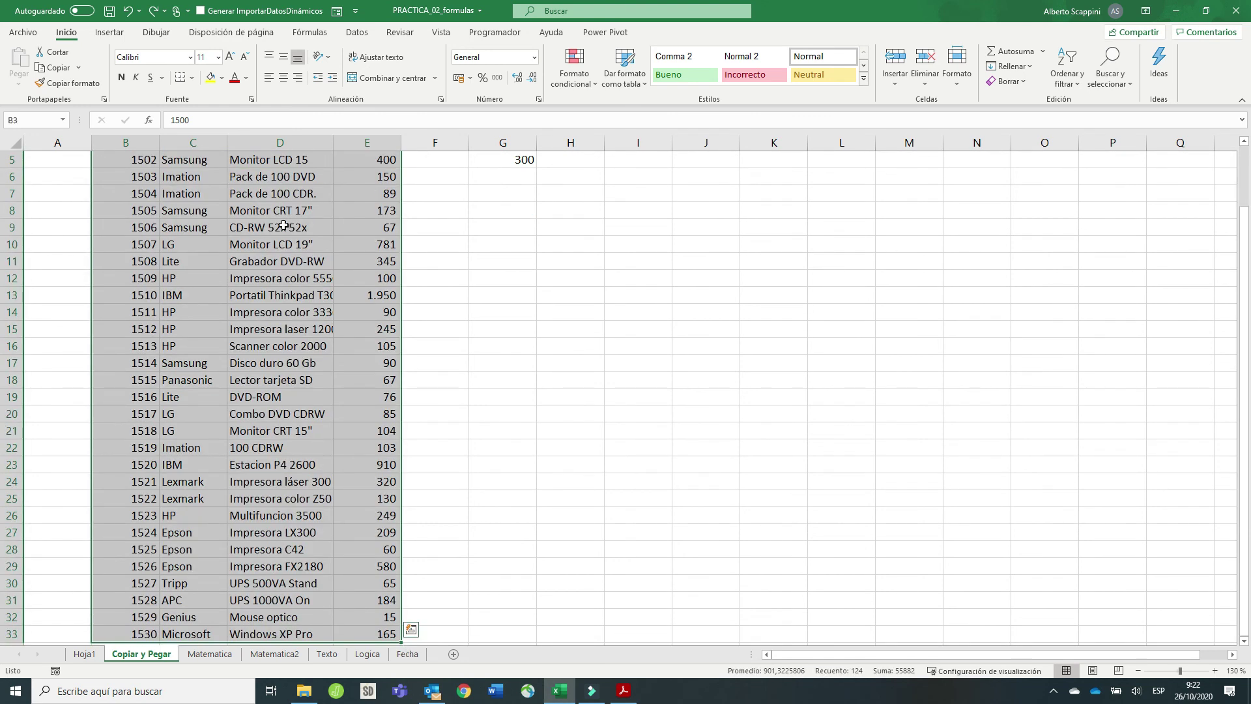
{"action": "key", "text": "Up"}
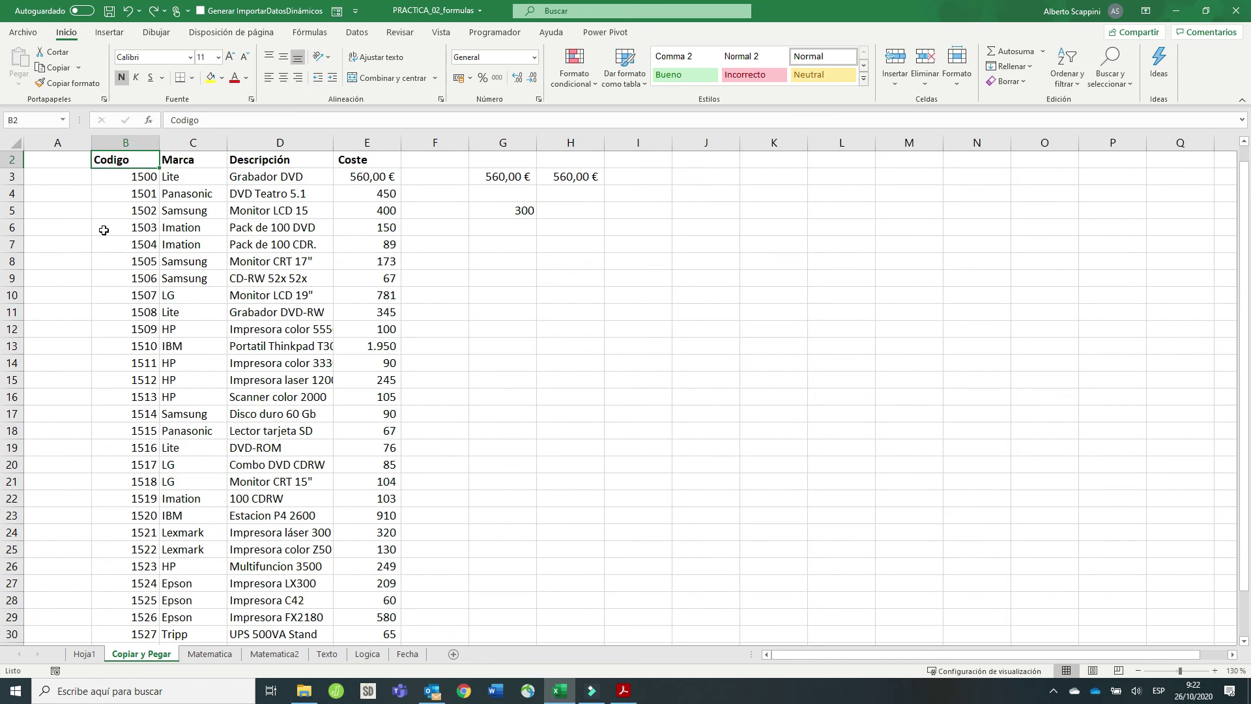
Select the entire column B and look over how far the selection extends
{"action": "left_click", "coordinate": [129, 140]}
{"action": "scroll", "coordinate": [164, 269], "scroll_direction": "down", "scroll_amount": 16}
{"action": "scroll", "coordinate": [163, 270], "scroll_direction": "up", "scroll_amount": 16}
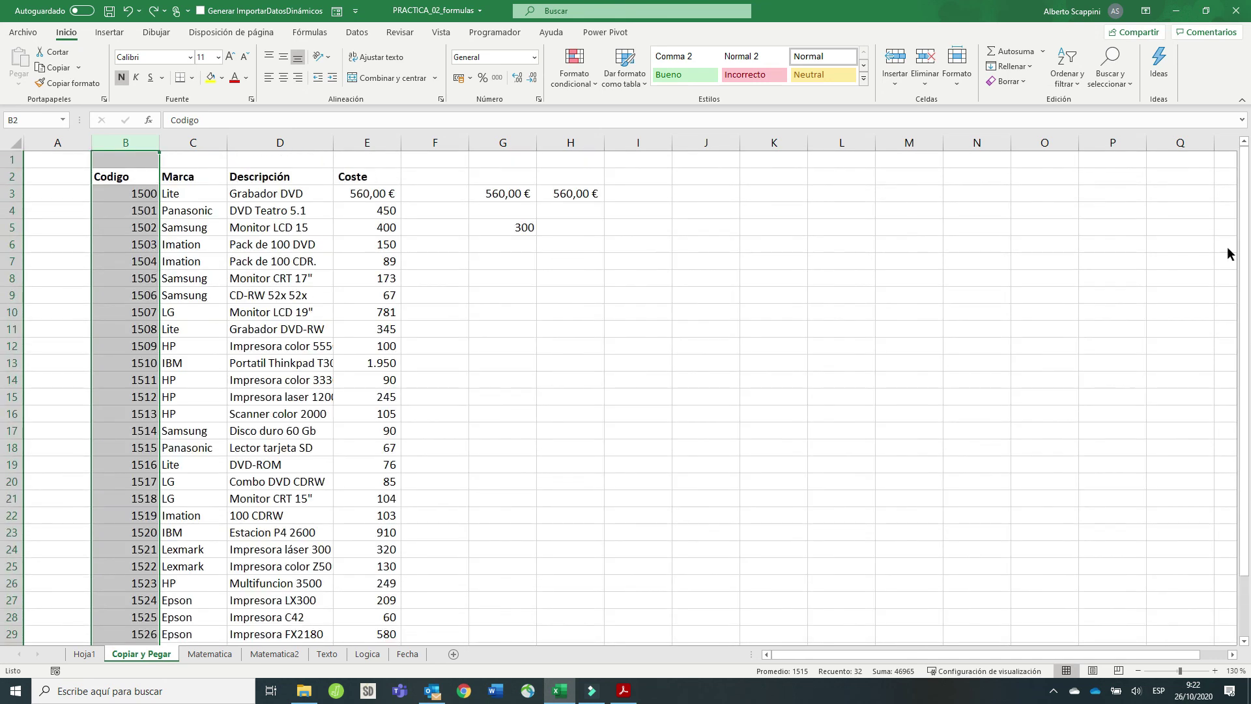
Select the entire row 4 and the entire column B in turn, examining the context commands available for each
{"action": "left_click", "coordinate": [11, 215]}
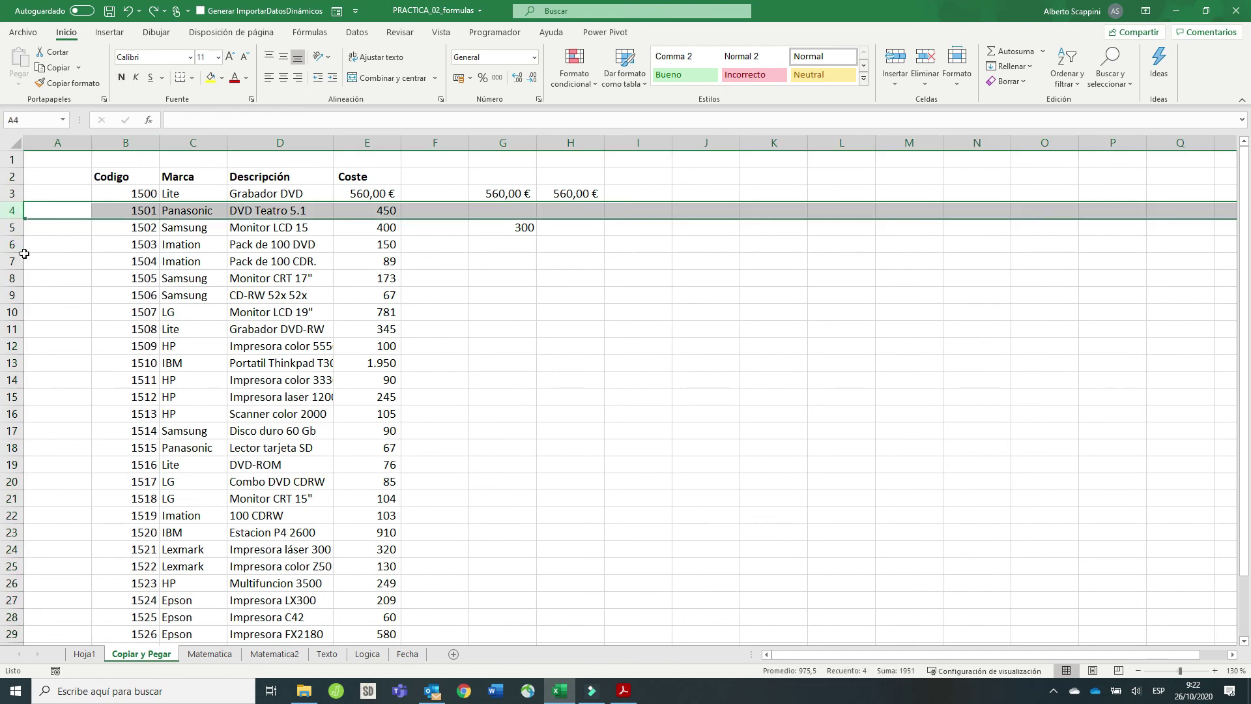
{"action": "right_click", "coordinate": [29, 212]}
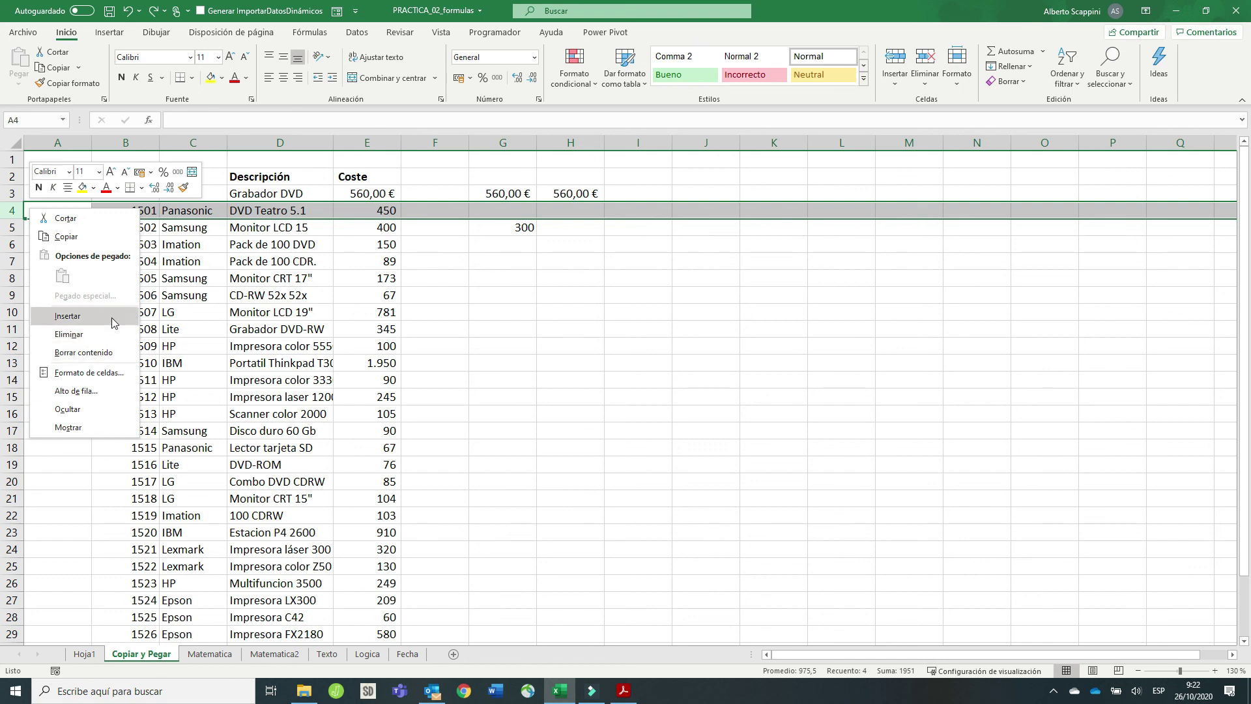
{"action": "left_click", "coordinate": [137, 139]}
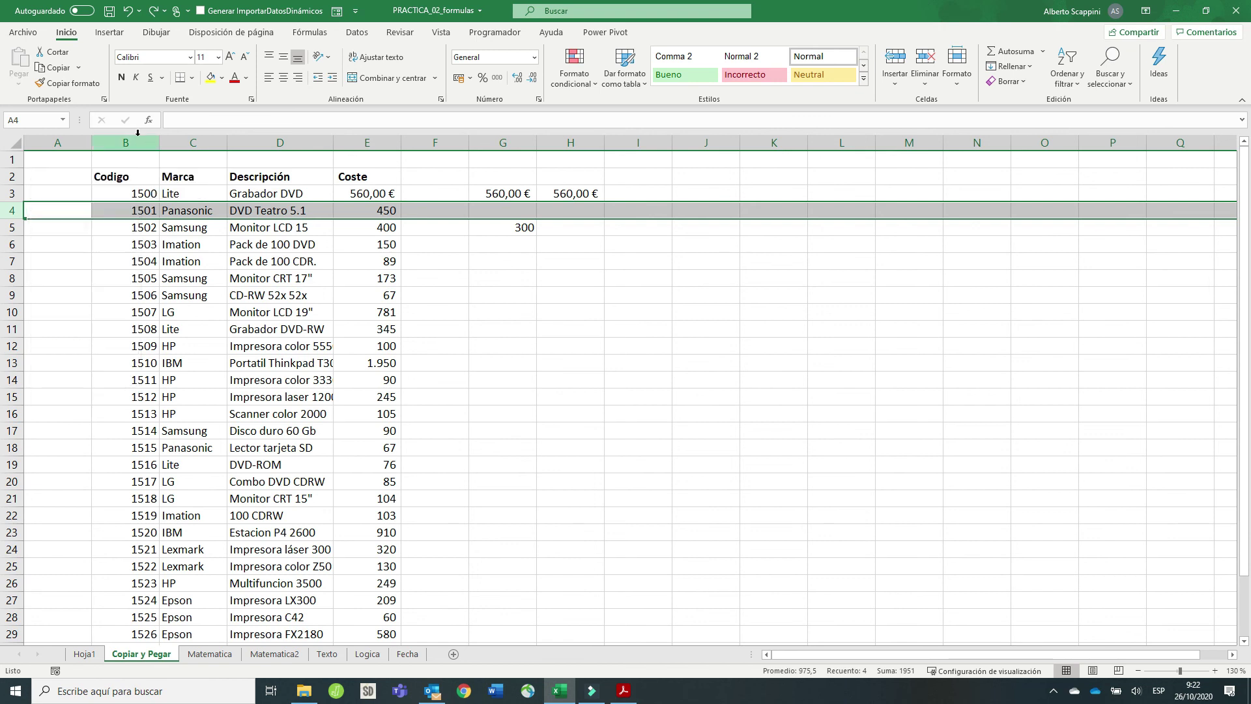
{"action": "left_click", "coordinate": [137, 138]}
{"action": "right_click", "coordinate": [140, 140]}
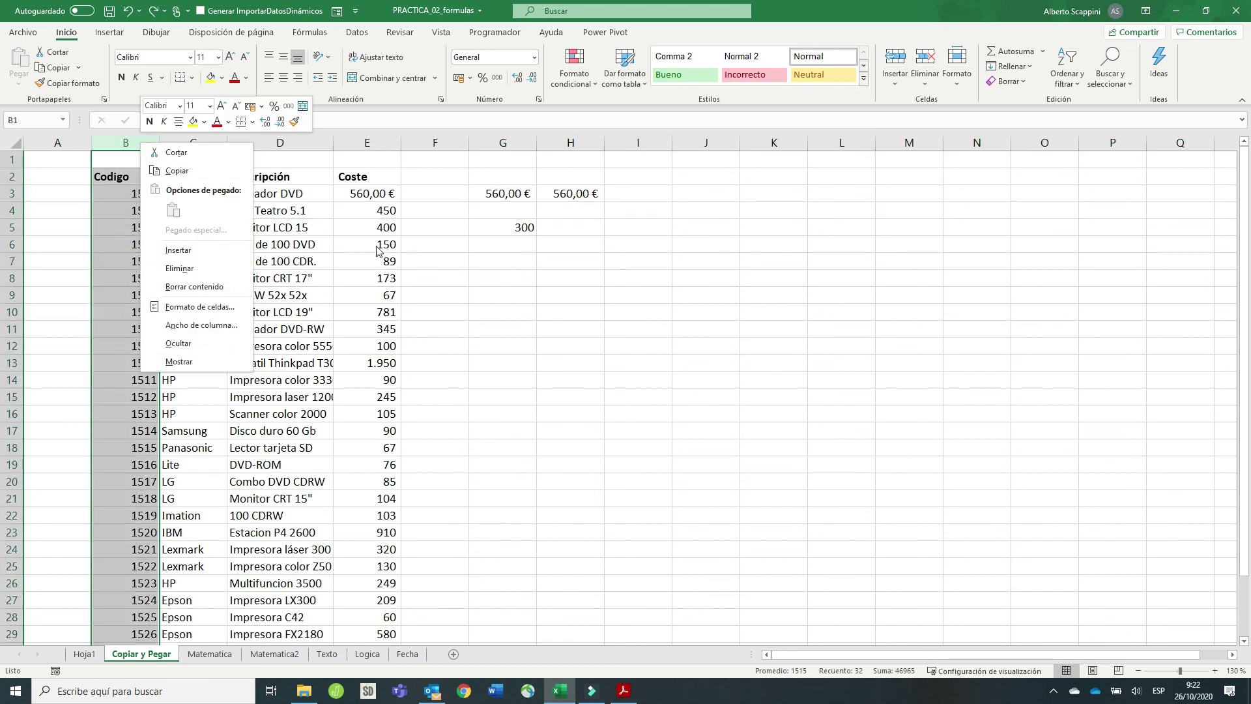
{"action": "key", "text": "Escape"}
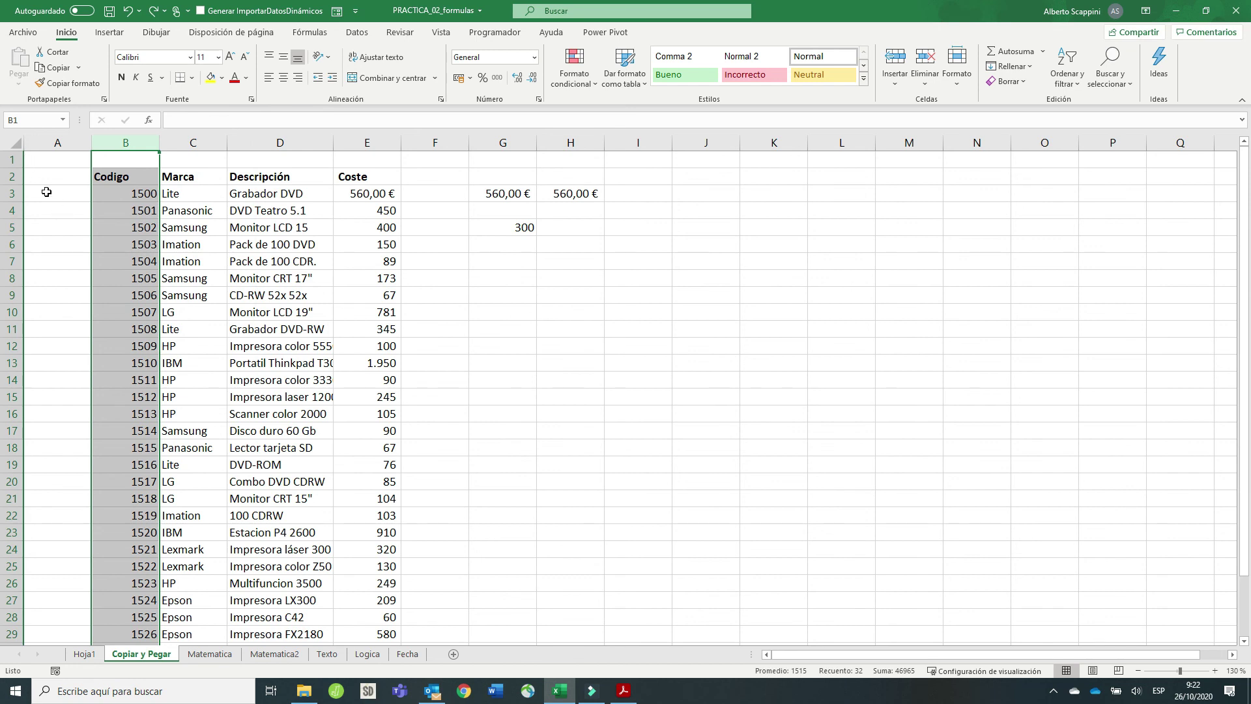
Select all cells of the worksheet, and clear that selection by choosing cell F13
{"action": "left_click", "coordinate": [17, 144]}
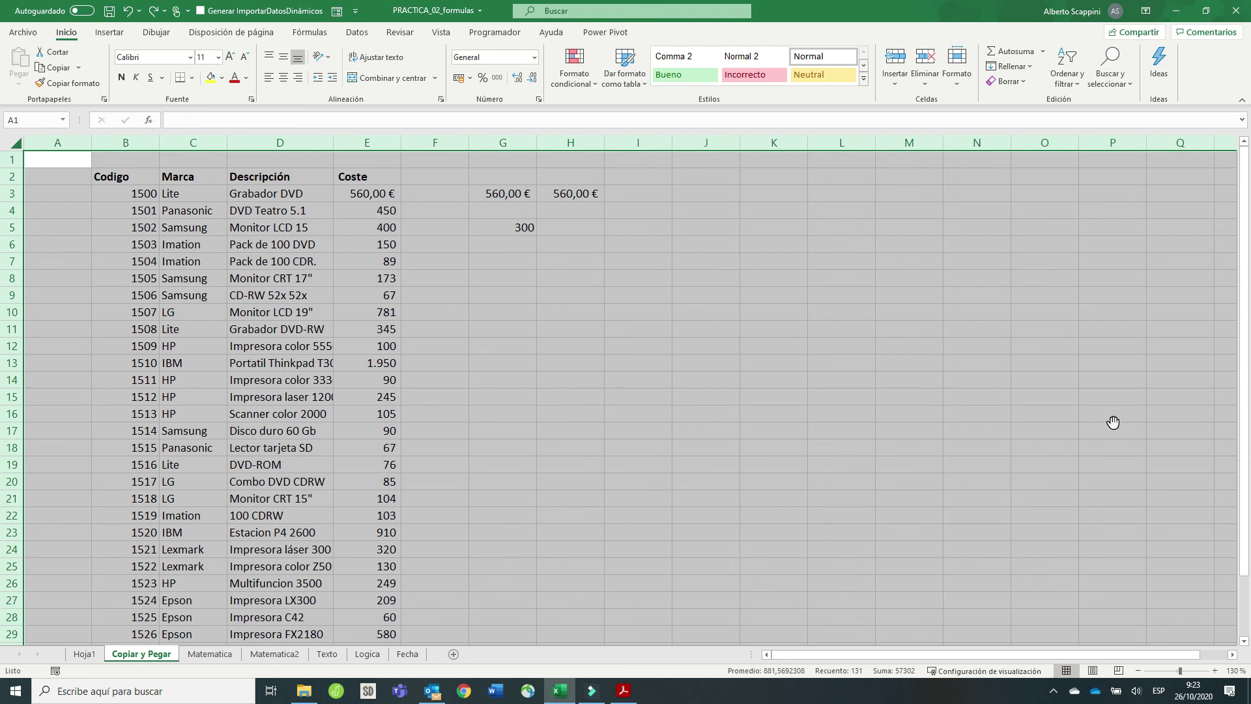
{"action": "left_click", "coordinate": [454, 364]}
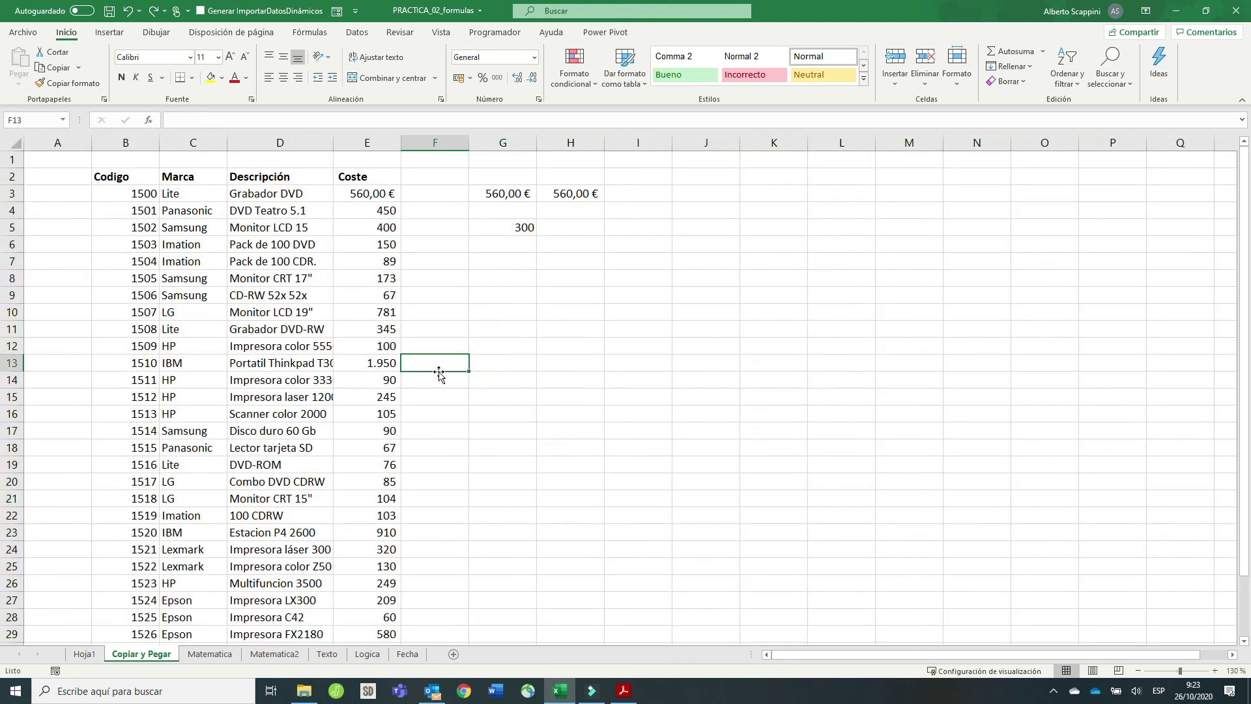
Select the range G3:H5, the product block B3:D8, and cell H3 in turn
{"action": "left_click_drag", "start_coordinate": [514, 191], "coordinate": [590, 244]}
{"action": "left_click_drag", "start_coordinate": [530, 198], "coordinate": [556, 233]}
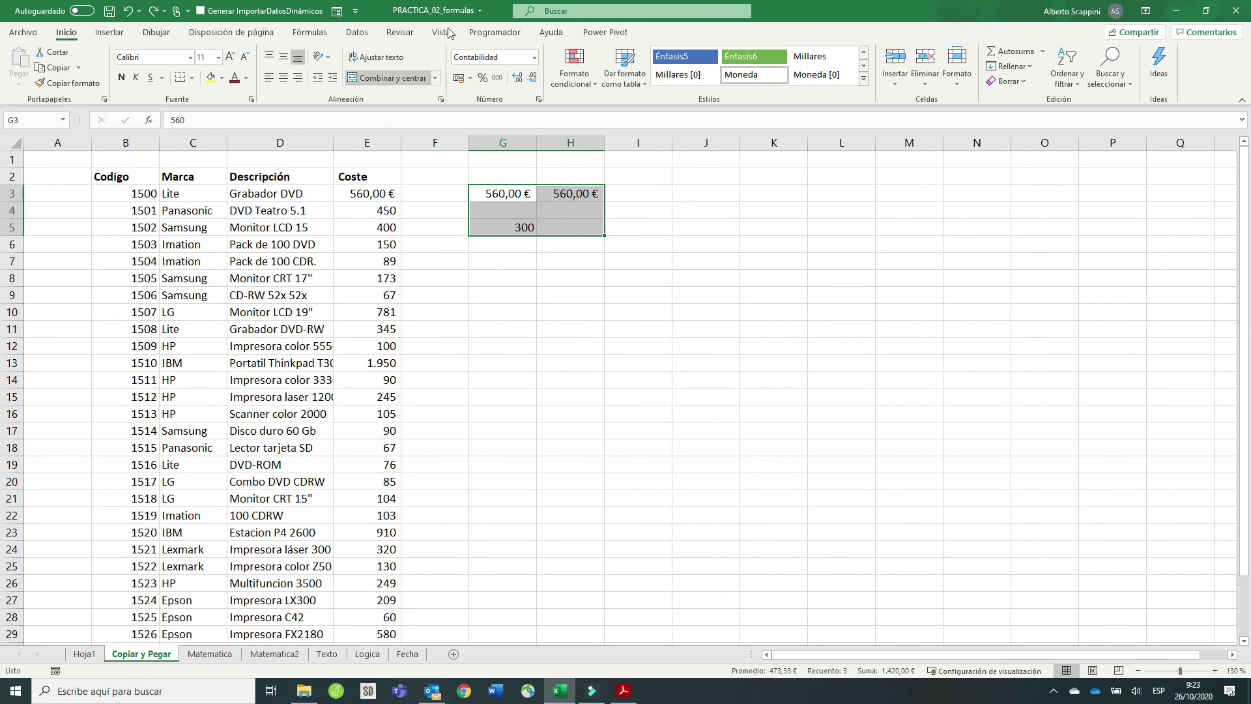
{"action": "left_click_drag", "start_coordinate": [156, 194], "coordinate": [319, 279]}
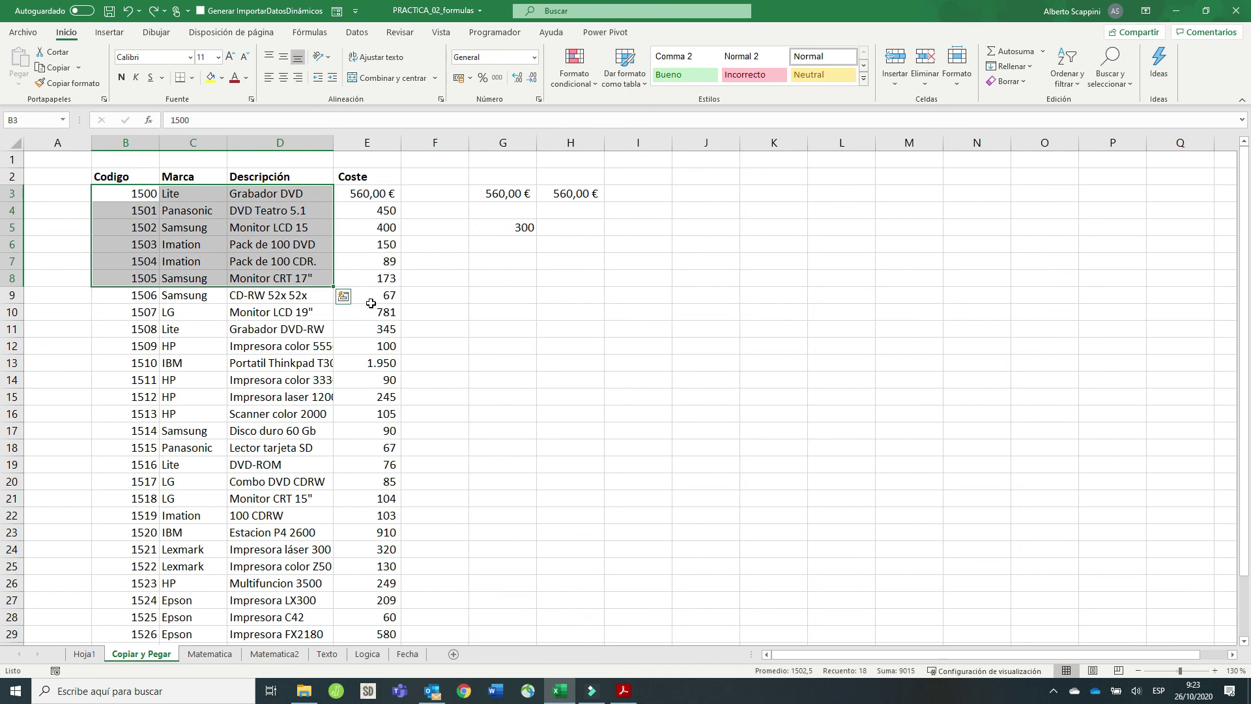
{"action": "left_click", "coordinate": [572, 193]}
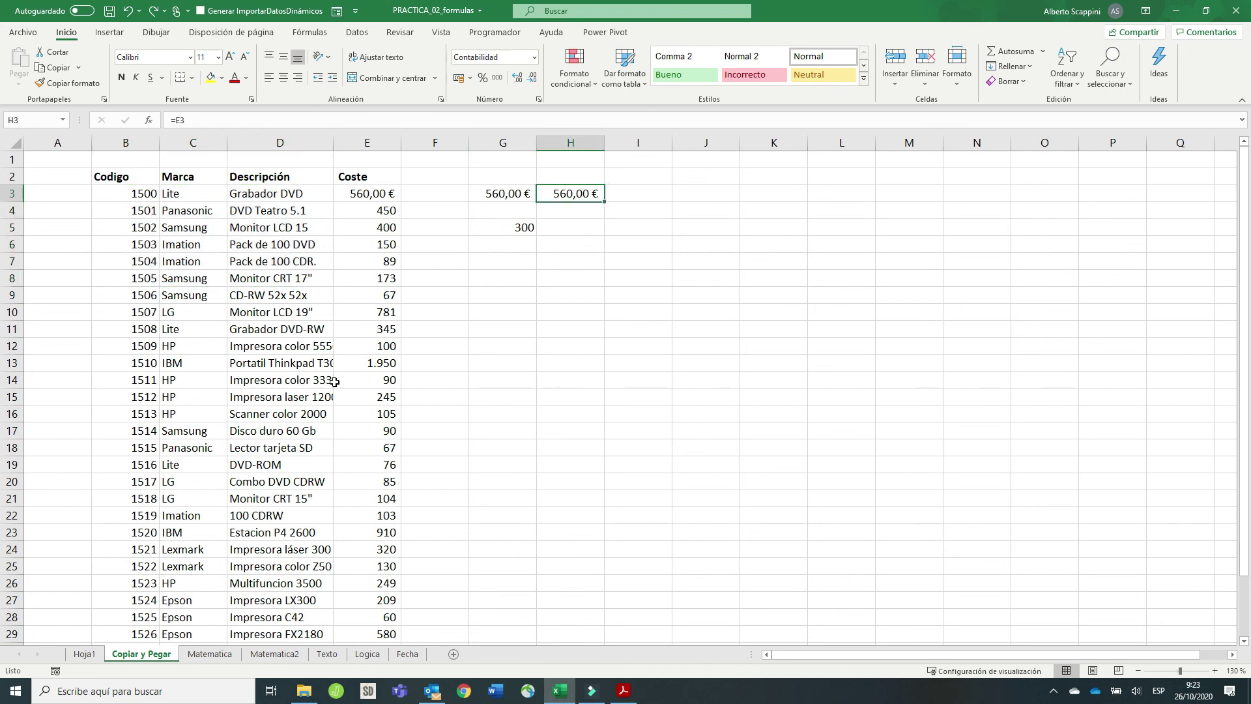